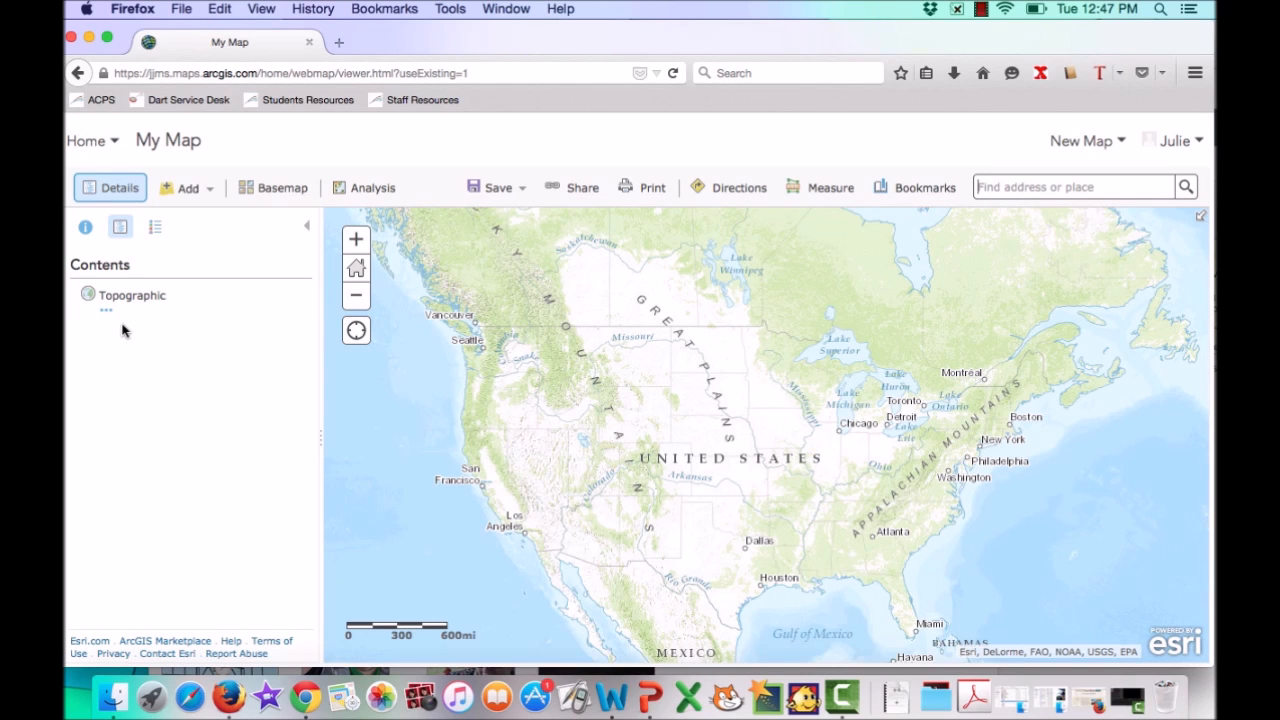
pyautogui.click(263, 191)
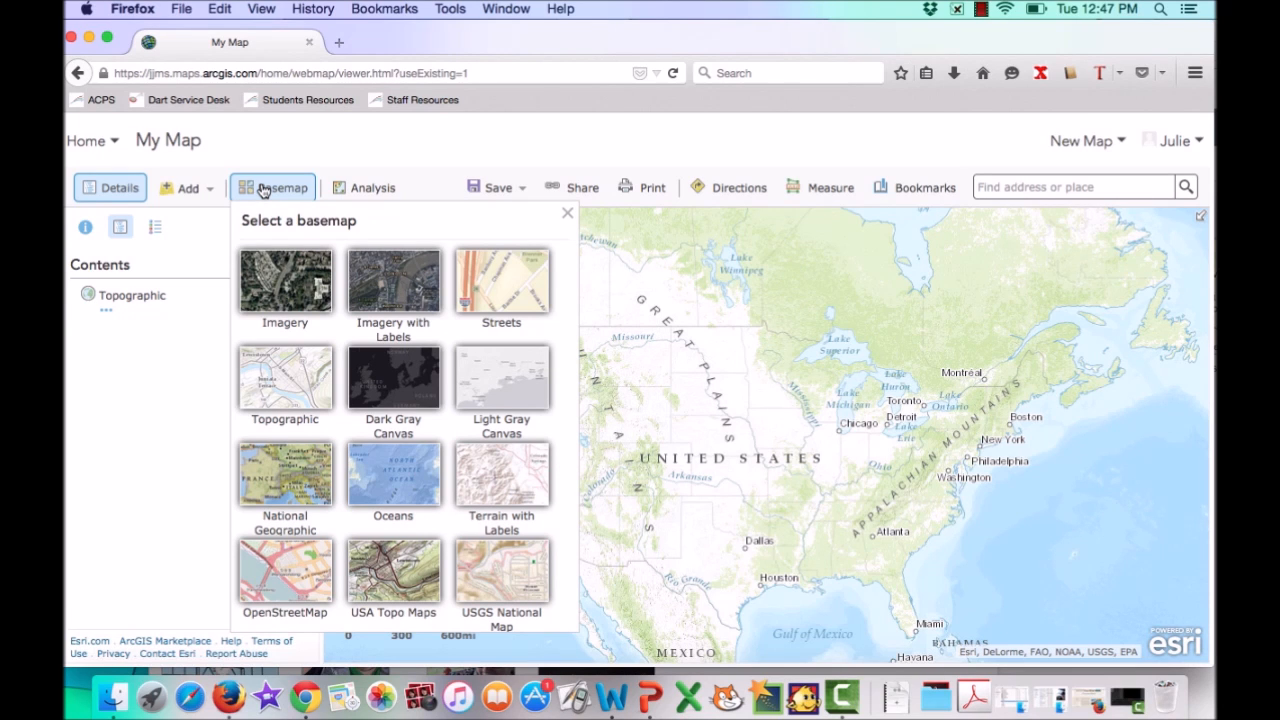
pyautogui.click(263, 191)
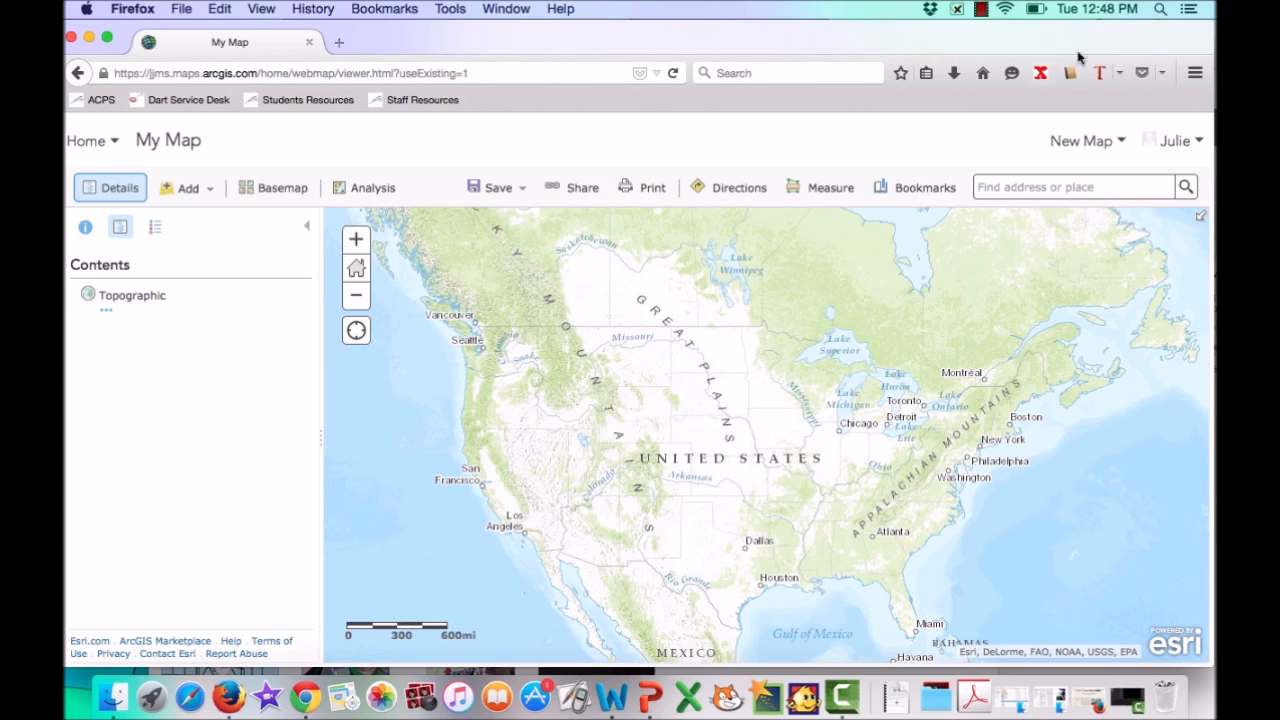
# Step: Find Moonstone Beach in Cambria, California on the map and dismiss the search result pop-up
pyautogui.click(1070, 182)
pyautogui.write('M')
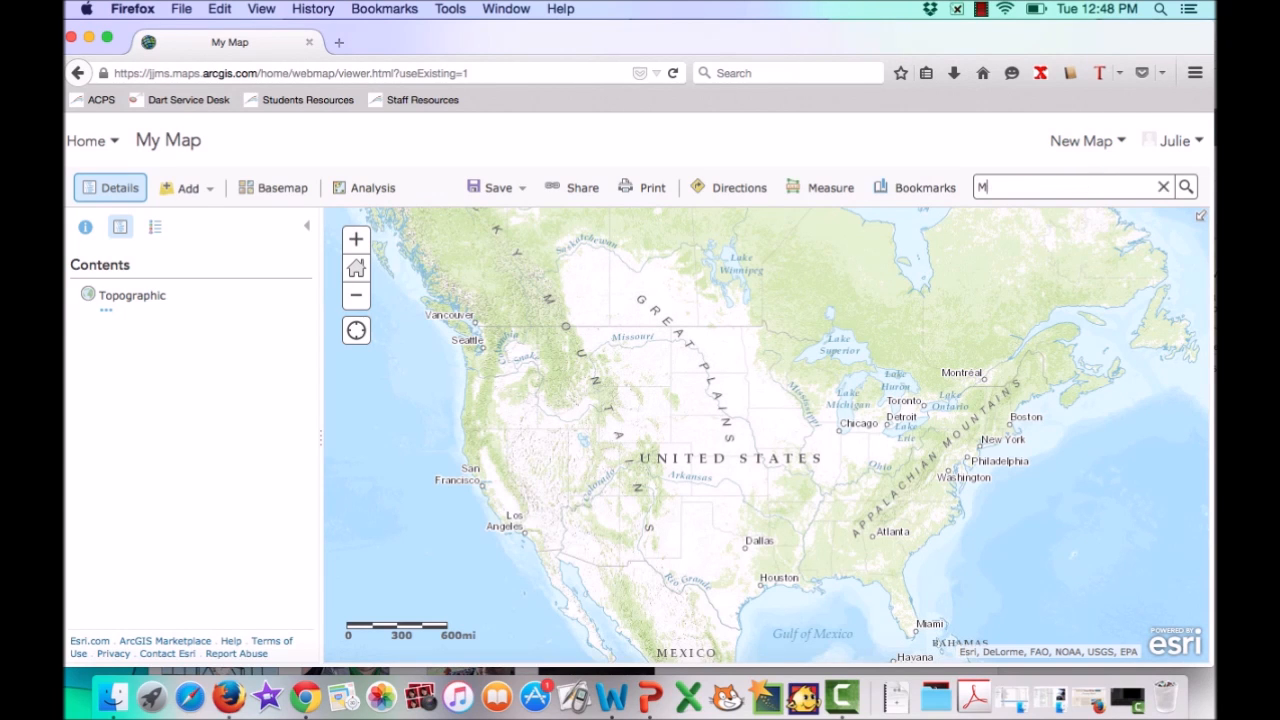
pyautogui.write('oonstone Beach')
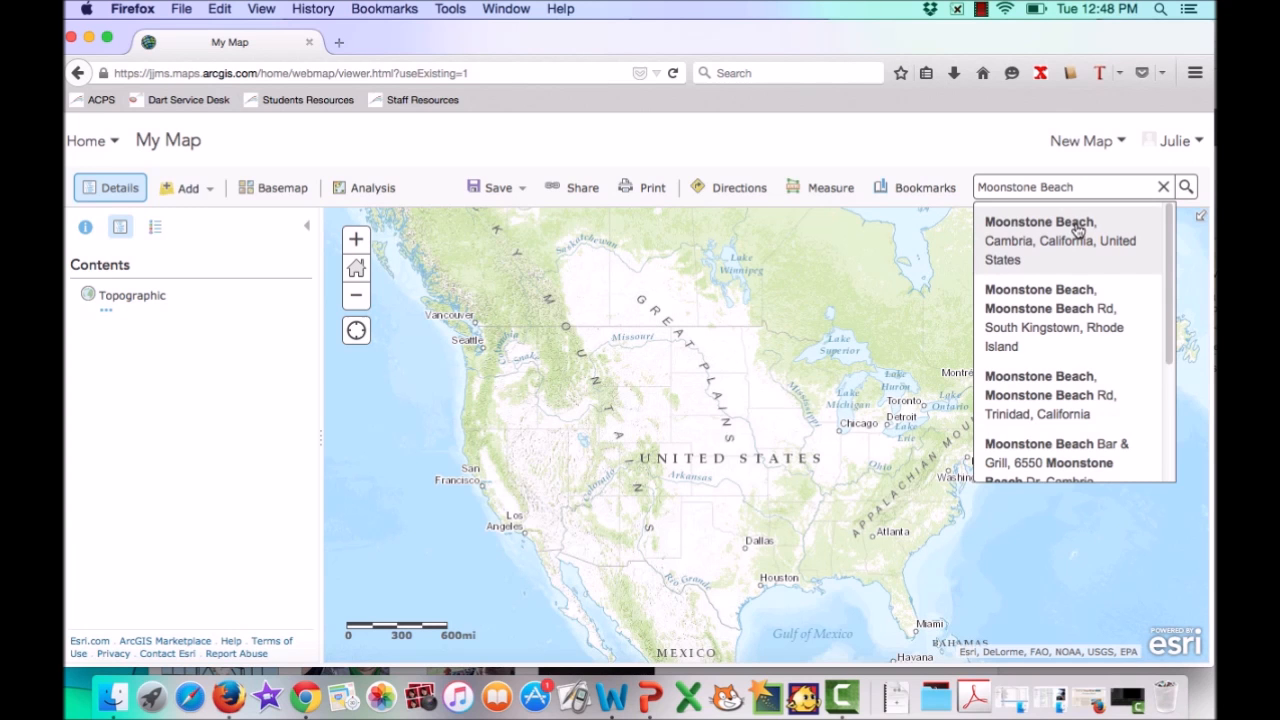
pyautogui.click(1077, 229)
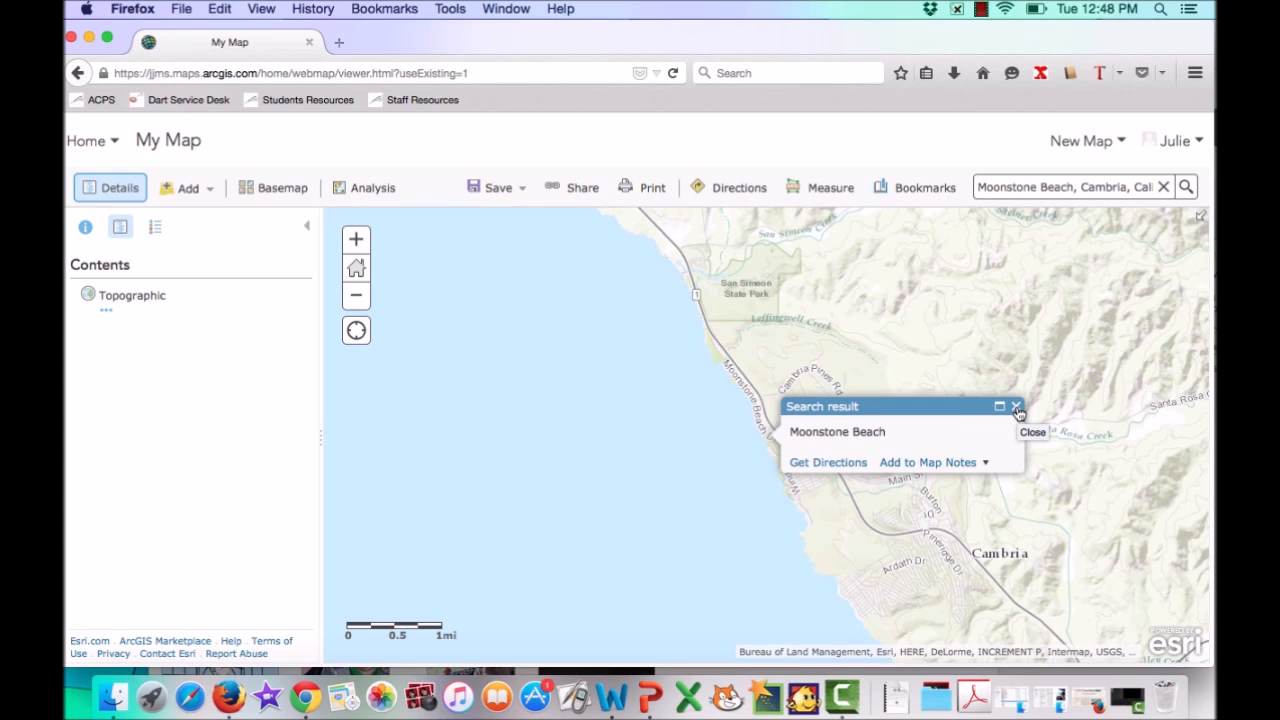
pyautogui.click(1016, 408)
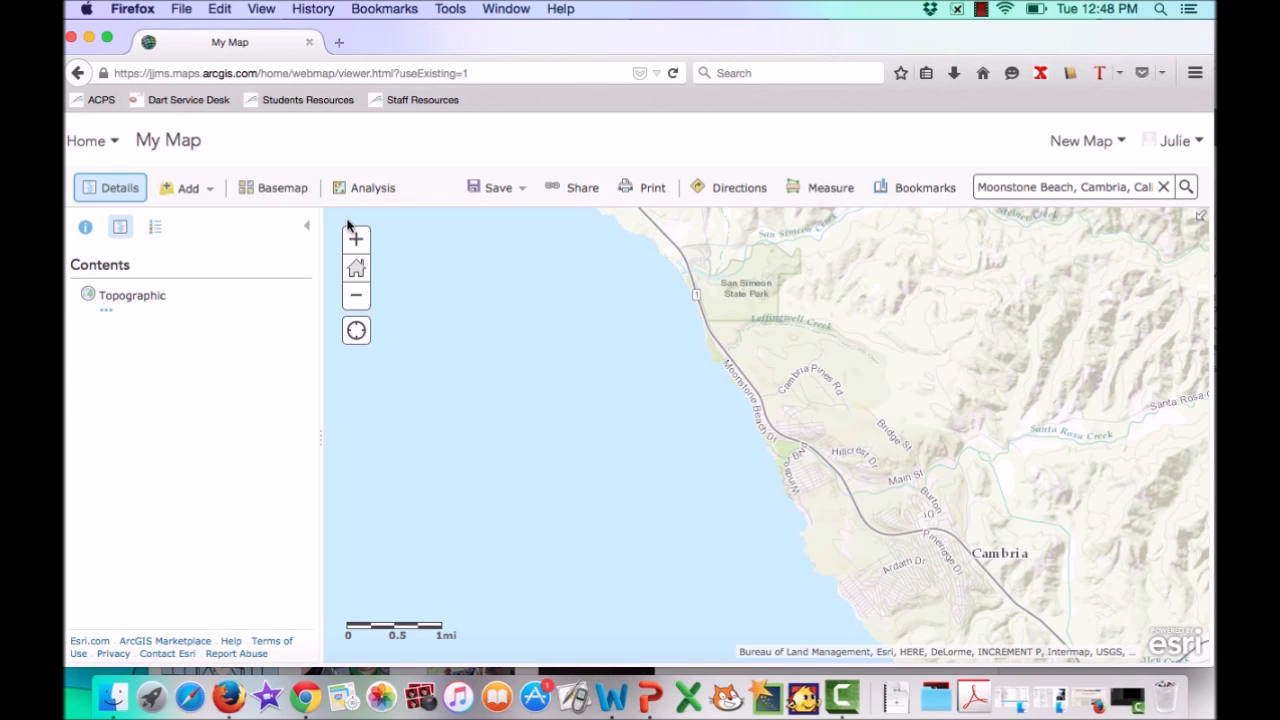
# Step: Change the map's basemap to Imagery for a close view of the Moonstone Beach shoreline
pyautogui.click(275, 195)
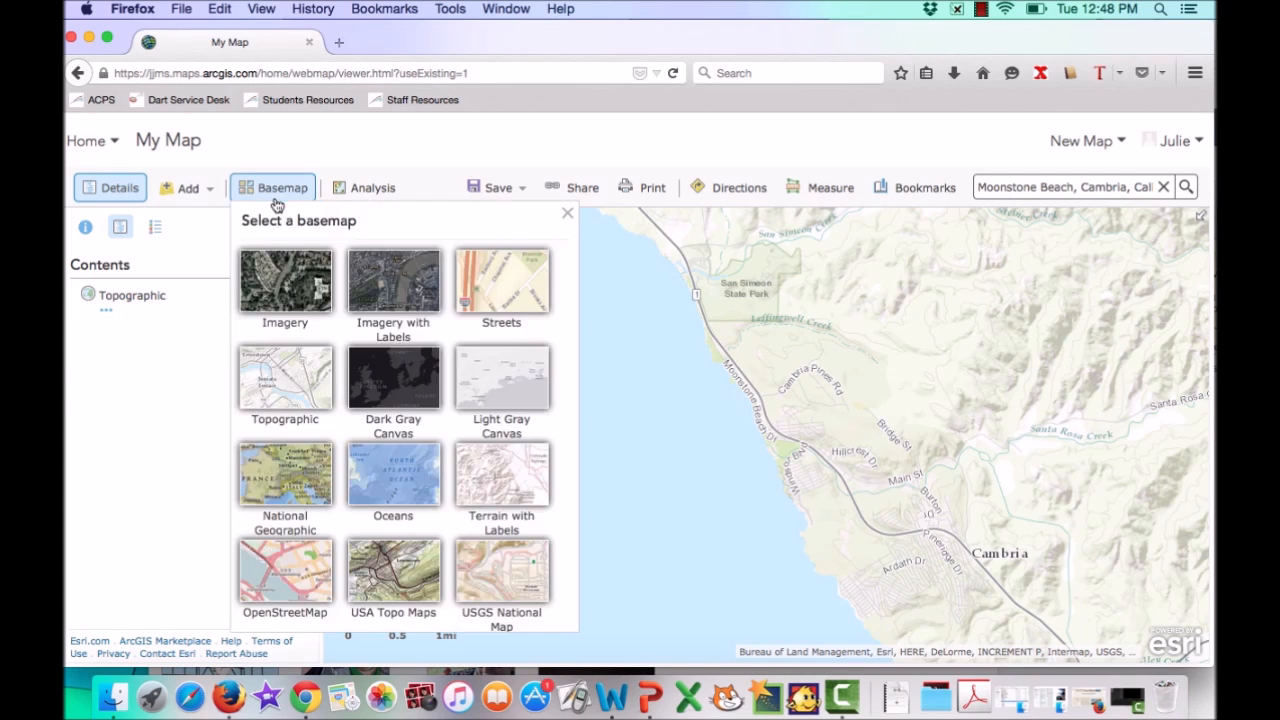
pyautogui.click(279, 287)
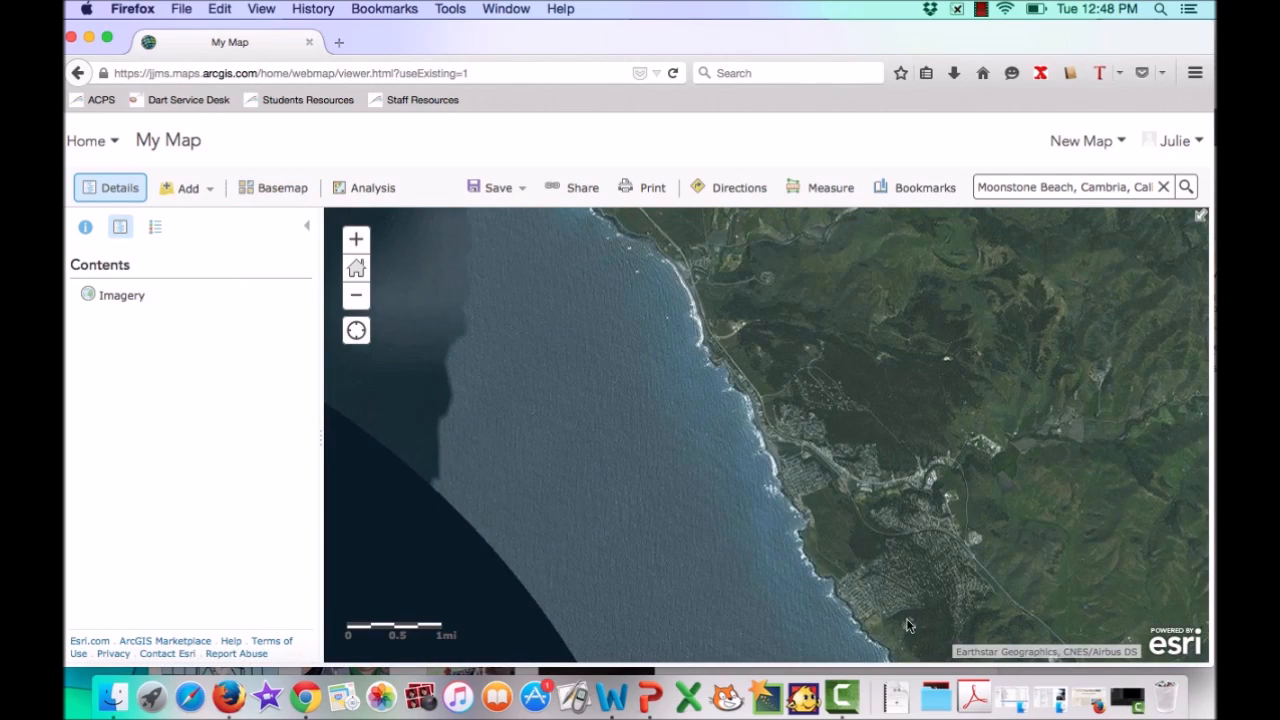
pyautogui.click(357, 241)
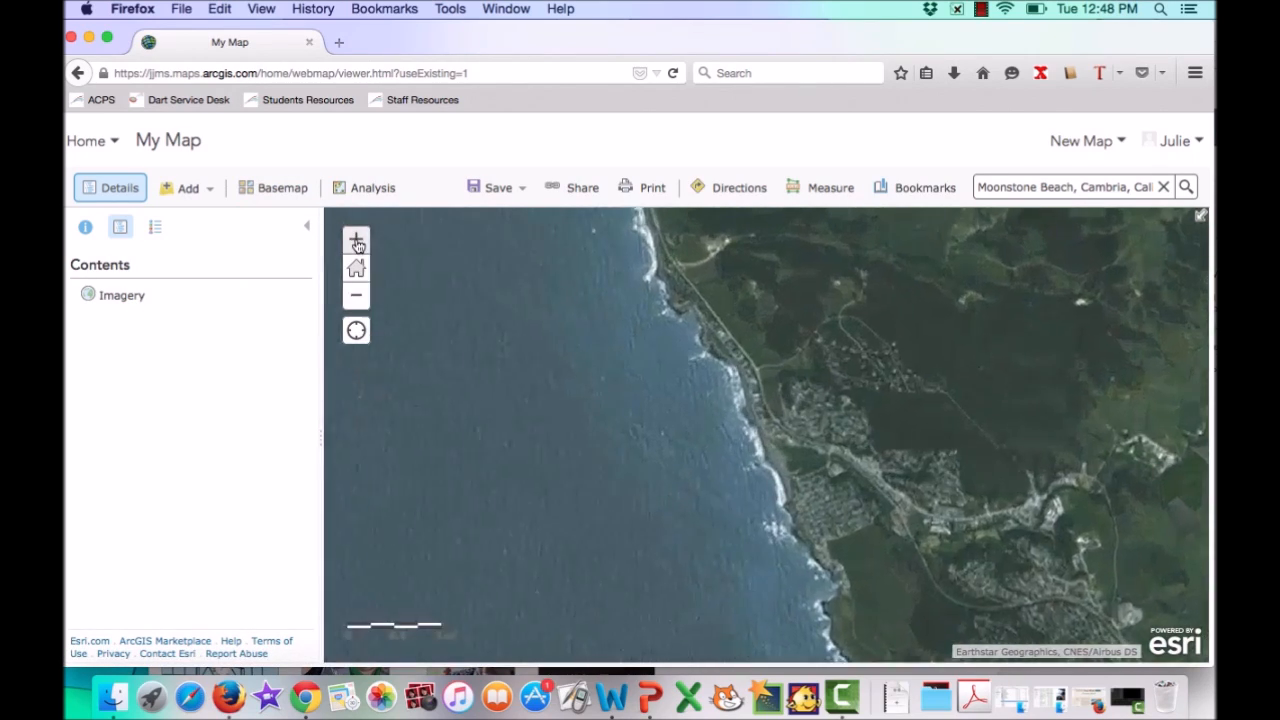
pyautogui.click(357, 241)
pyautogui.moveTo(671, 456); pyautogui.dragTo(650, 398)
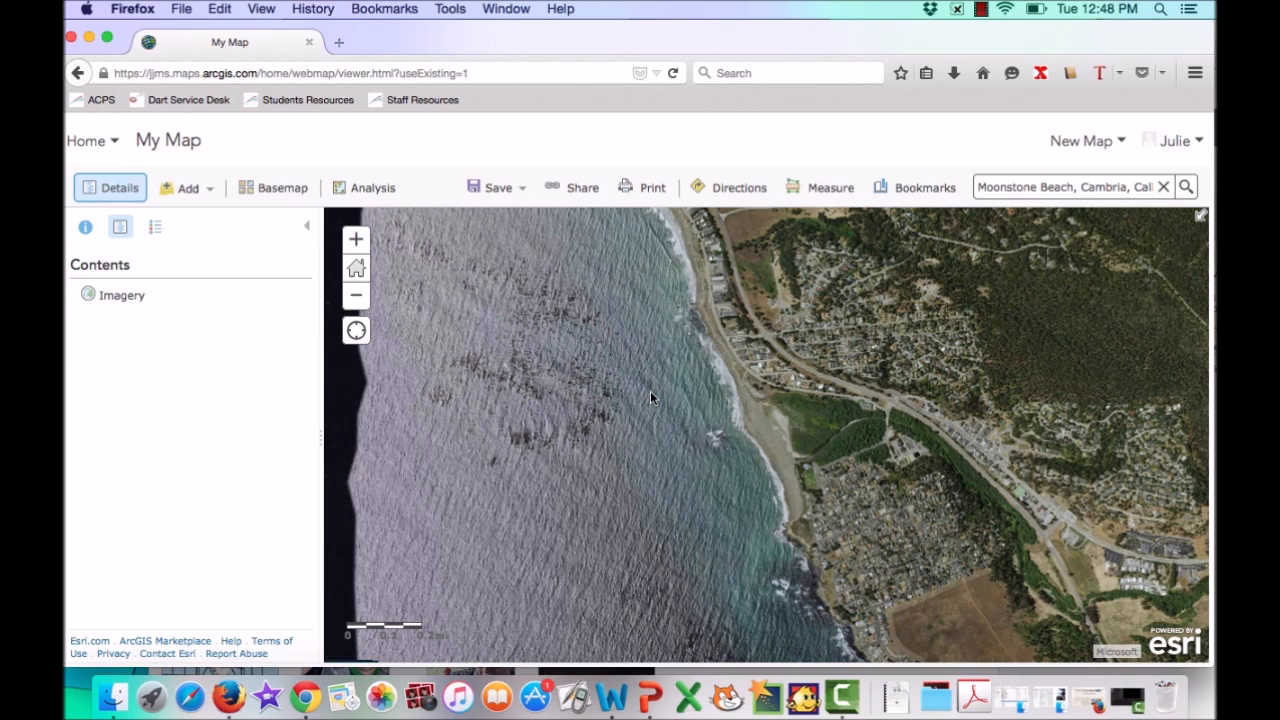
# Step: Create a map notes layer named "Autobiographical Map" using the Map Notes template
pyautogui.click(187, 190)
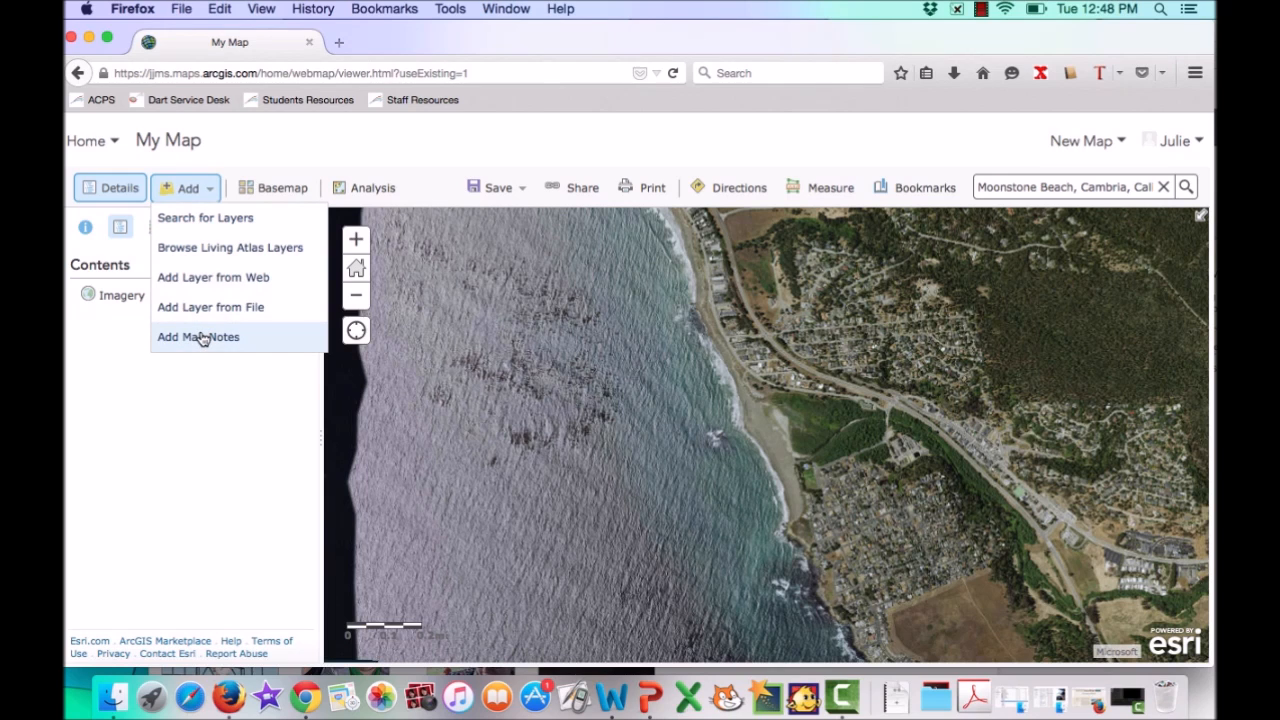
pyautogui.click(266, 348)
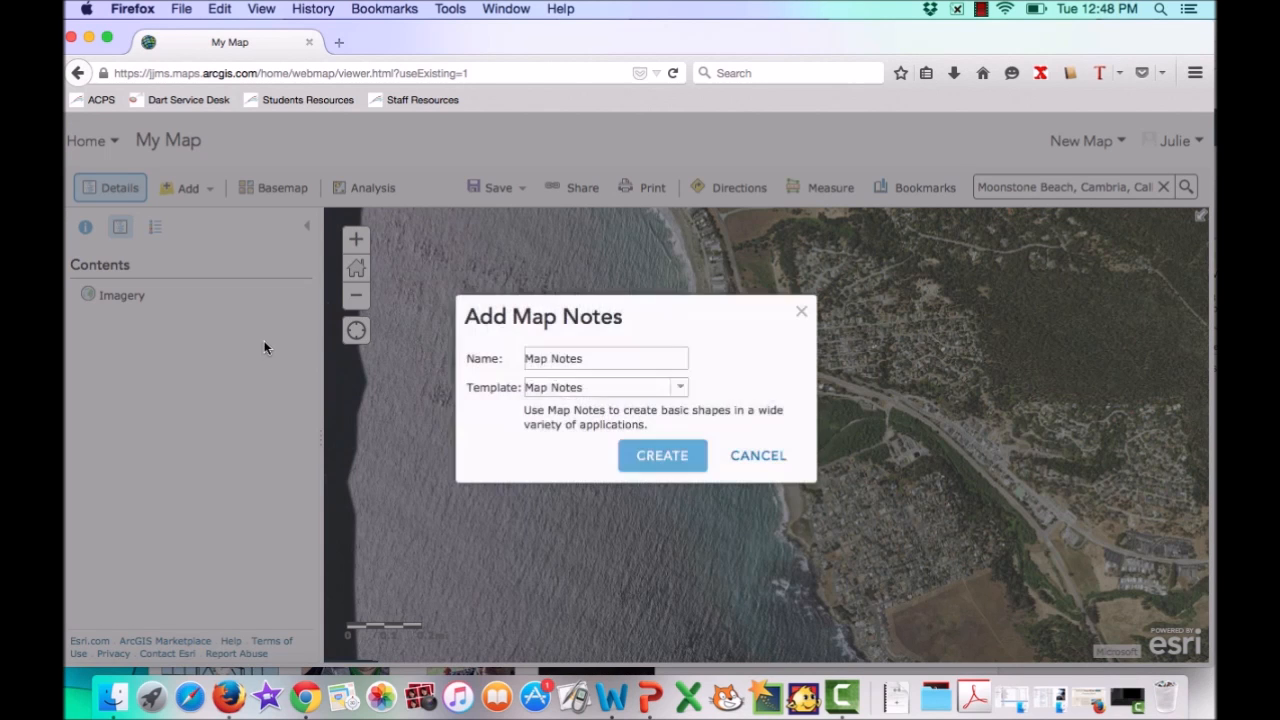
pyautogui.moveTo(603, 359); pyautogui.dragTo(449, 324)
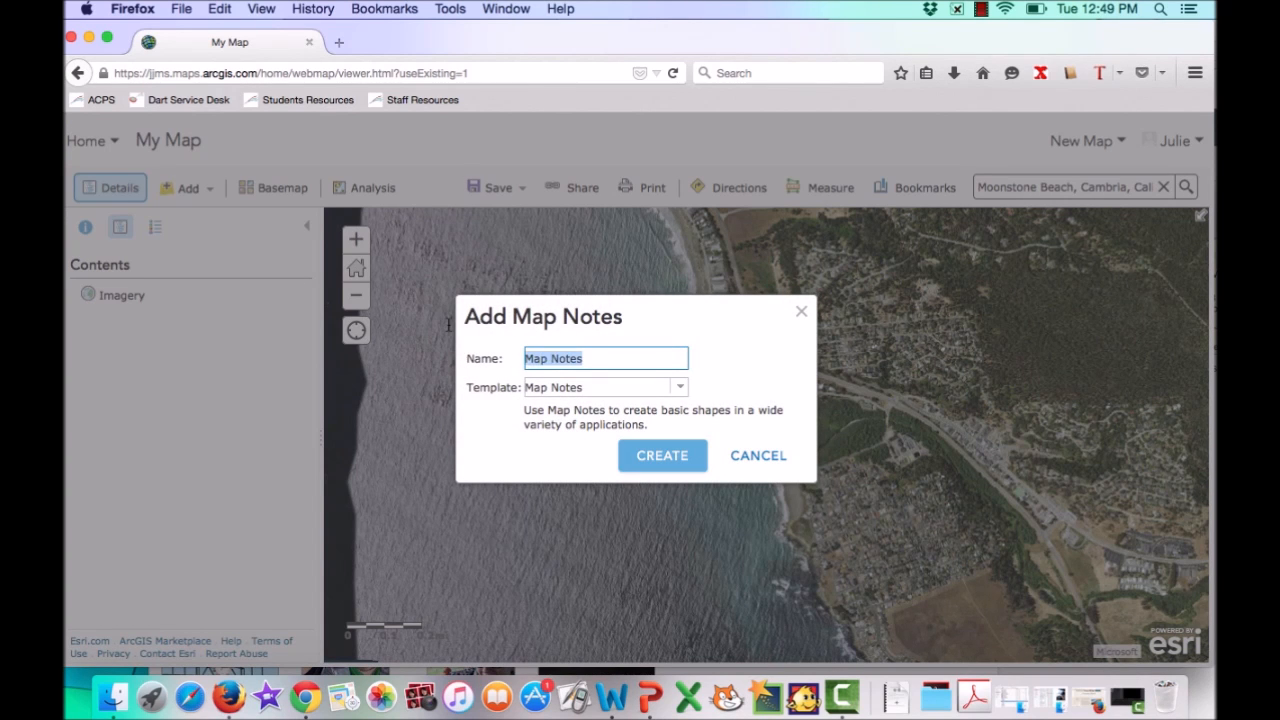
pyautogui.press('BackSpace')
pyautogui.write('Autobiographical Map')
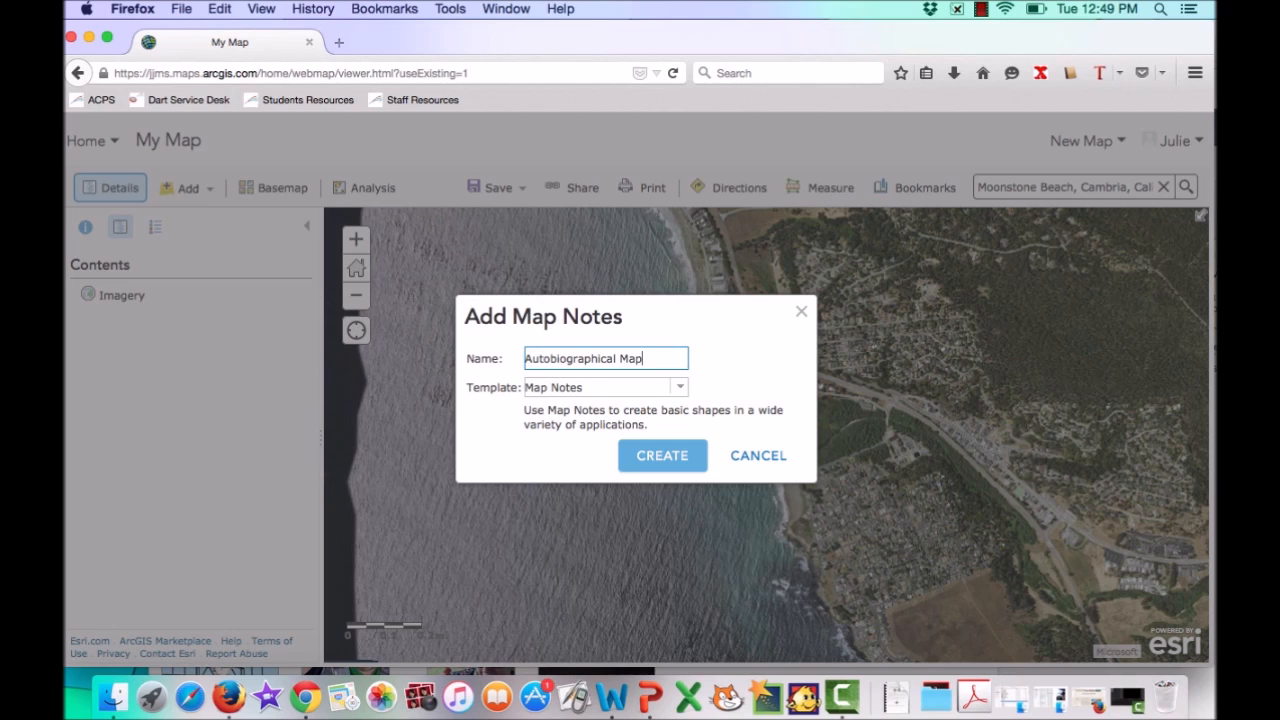
pyautogui.click(664, 456)
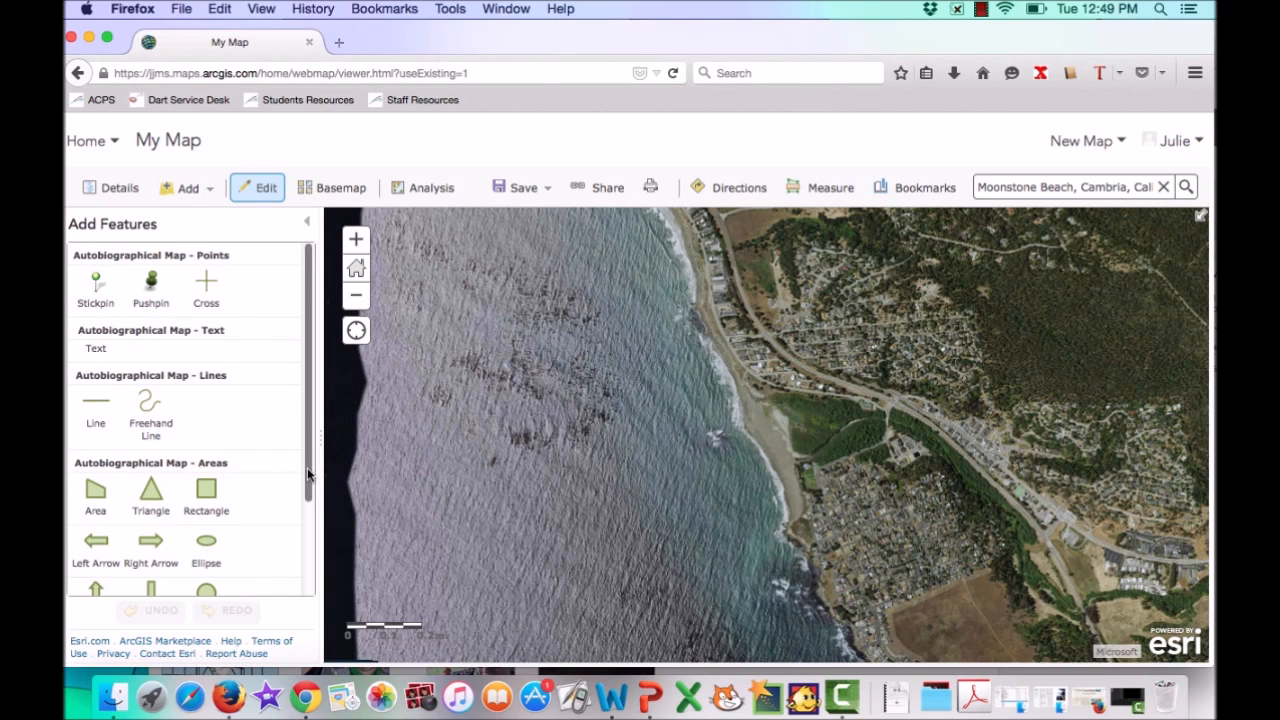
# Step: Place a Pushpin point on the sand at Moonstone Beach and title it "Moonstone Beach"
pyautogui.scroll(-3, 316, 474)
pyautogui.scroll(3, 316, 474)
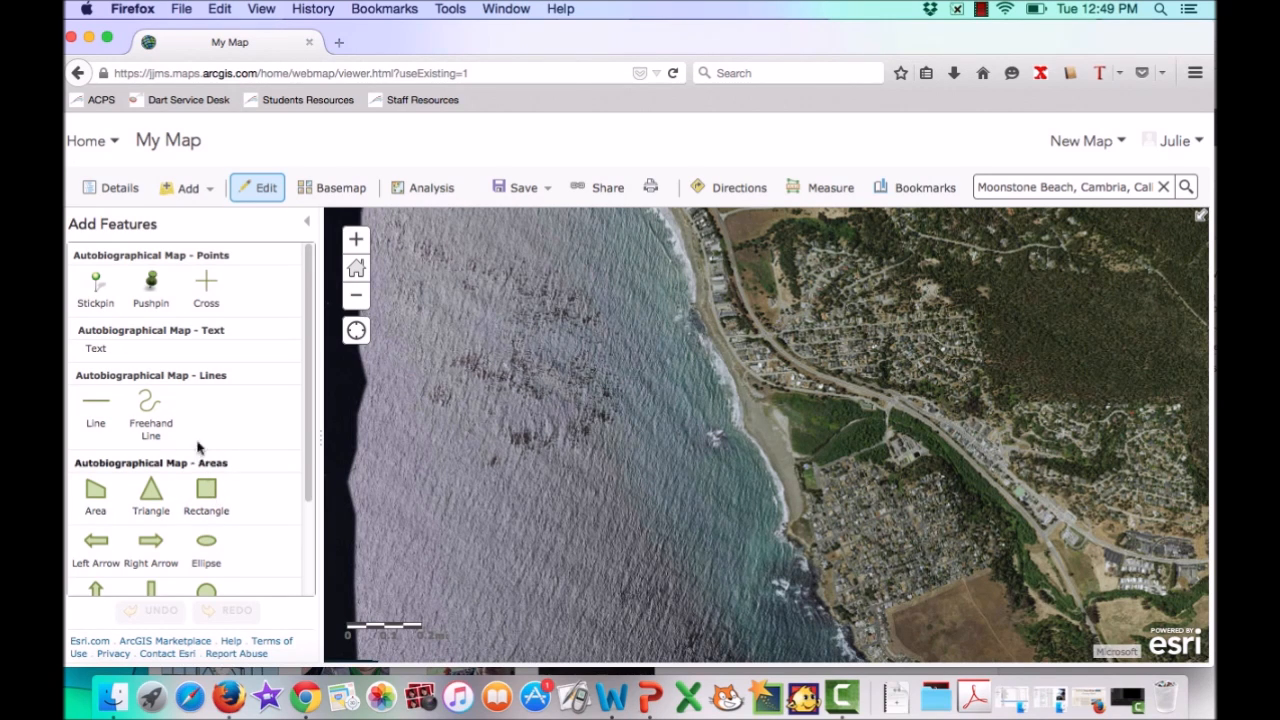
pyautogui.click(153, 285)
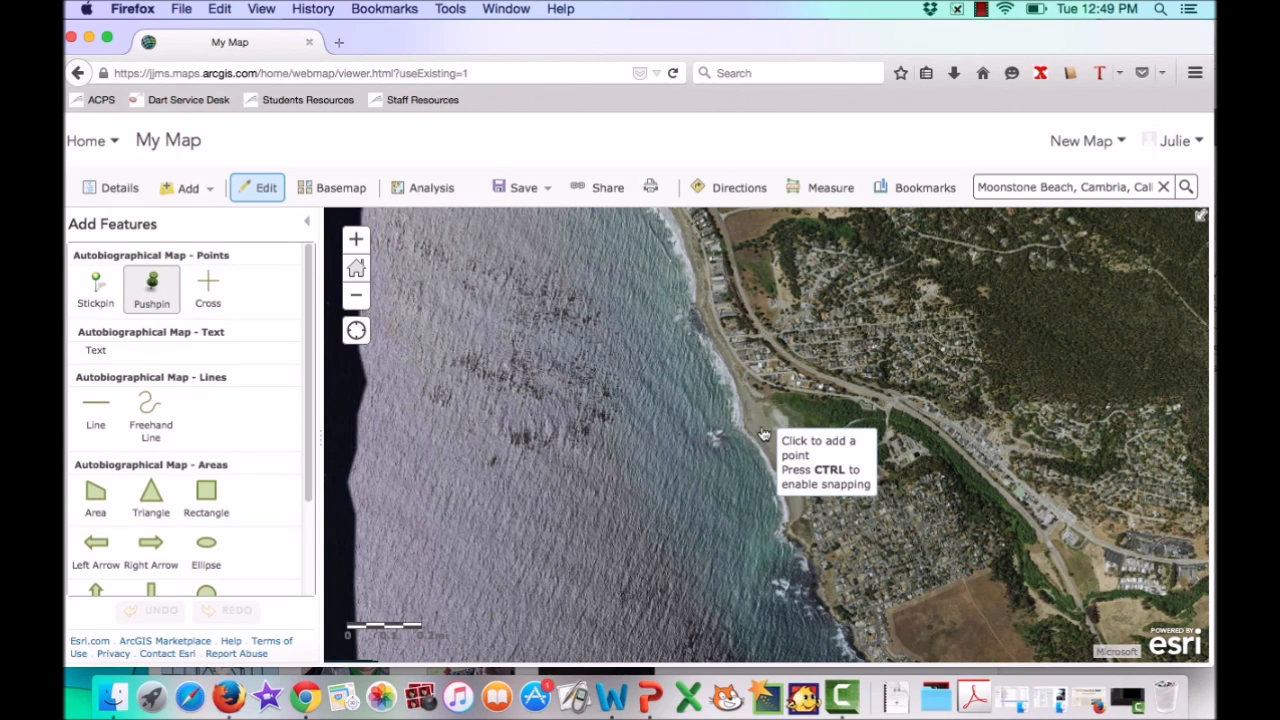
pyautogui.click(761, 432)
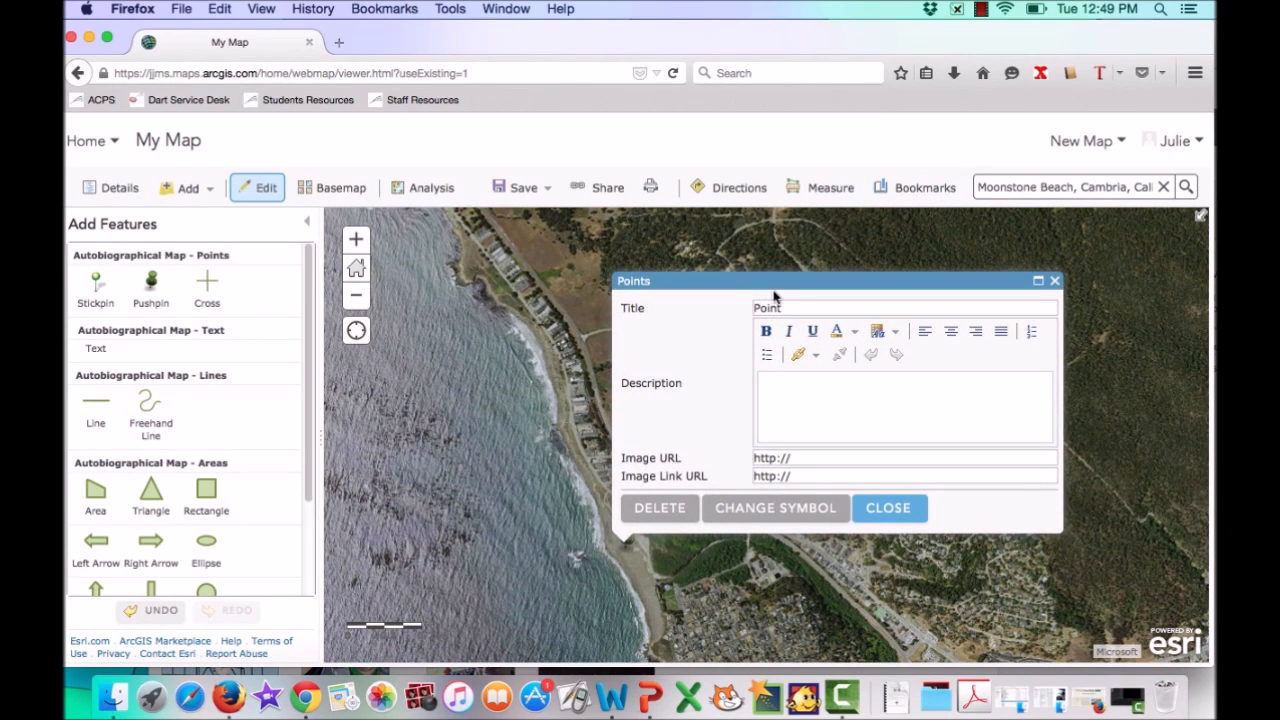
pyautogui.moveTo(794, 307); pyautogui.dragTo(692, 291)
pyautogui.write('Moons')
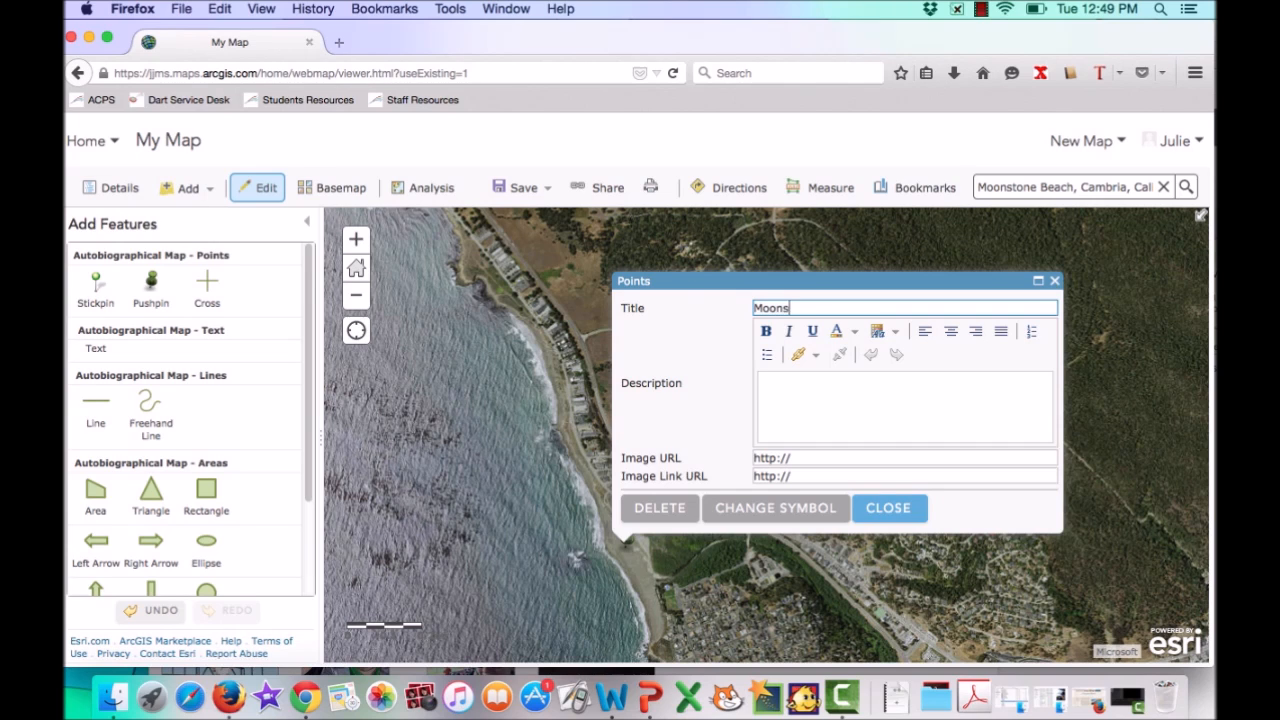
pyautogui.write('tone Beach')
# Step: Give the pushpin the description "First stop along the Pacific Coast Highway in summer 2015." and close its editor
pyautogui.click(855, 390)
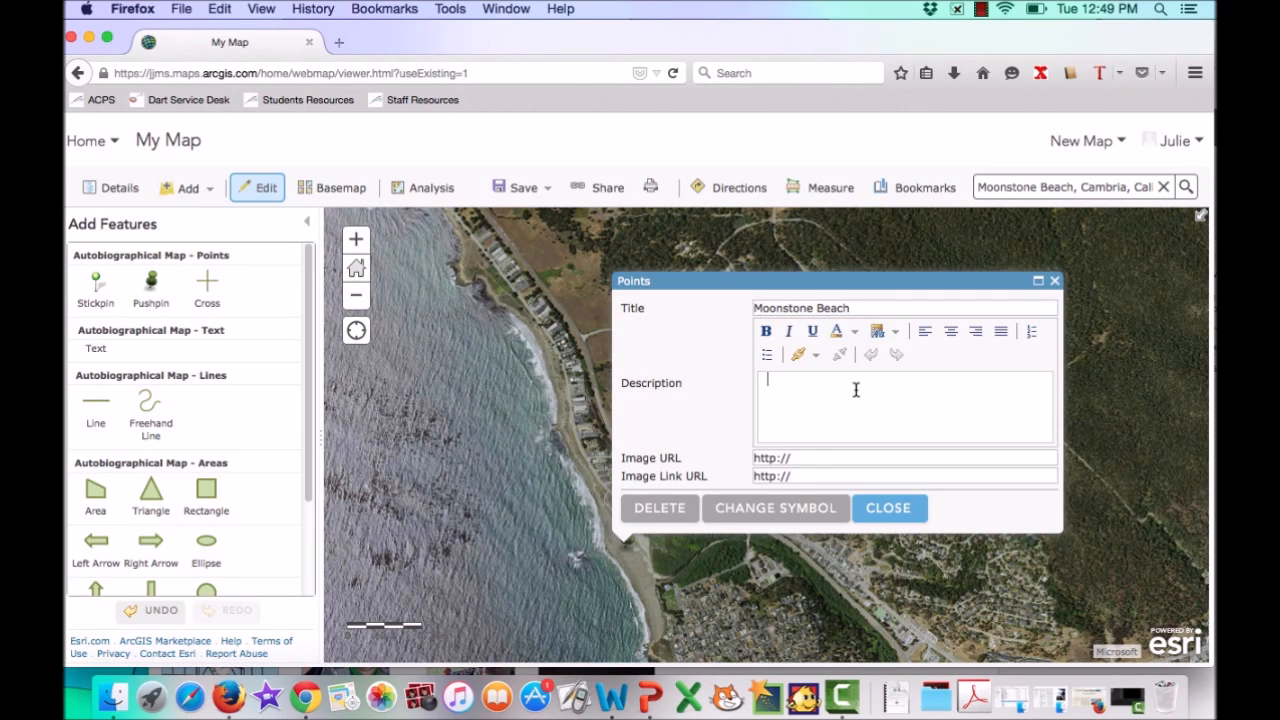
pyautogui.write('First Stop along the Pacific Coast ')
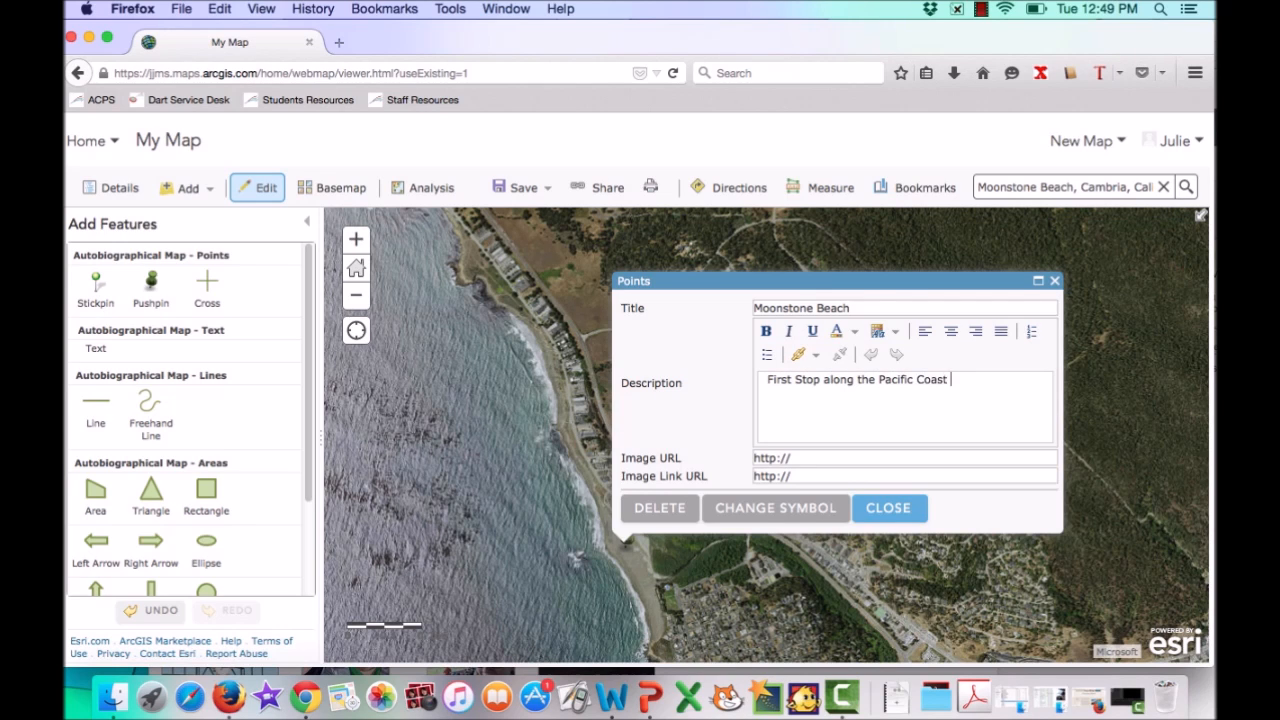
pyautogui.write('Highway in summer 2015.')
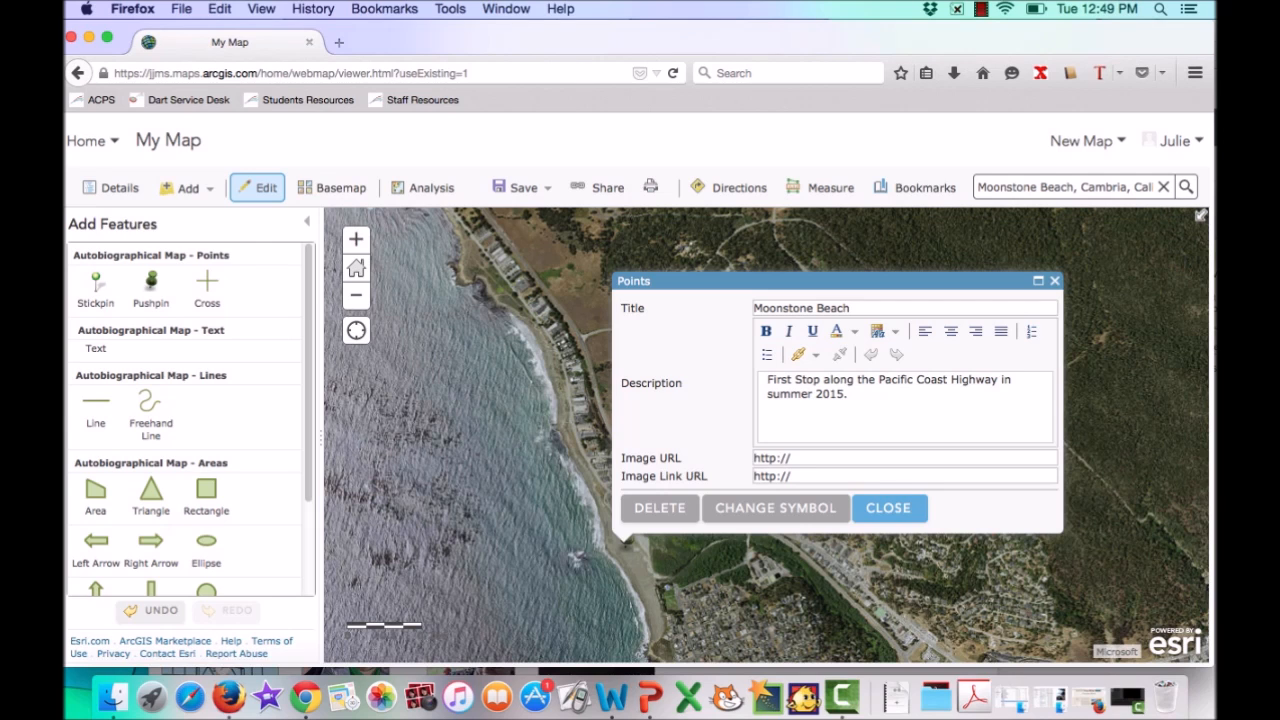
pyautogui.click(803, 380)
pyautogui.press('BackSpace')
pyautogui.write('s')
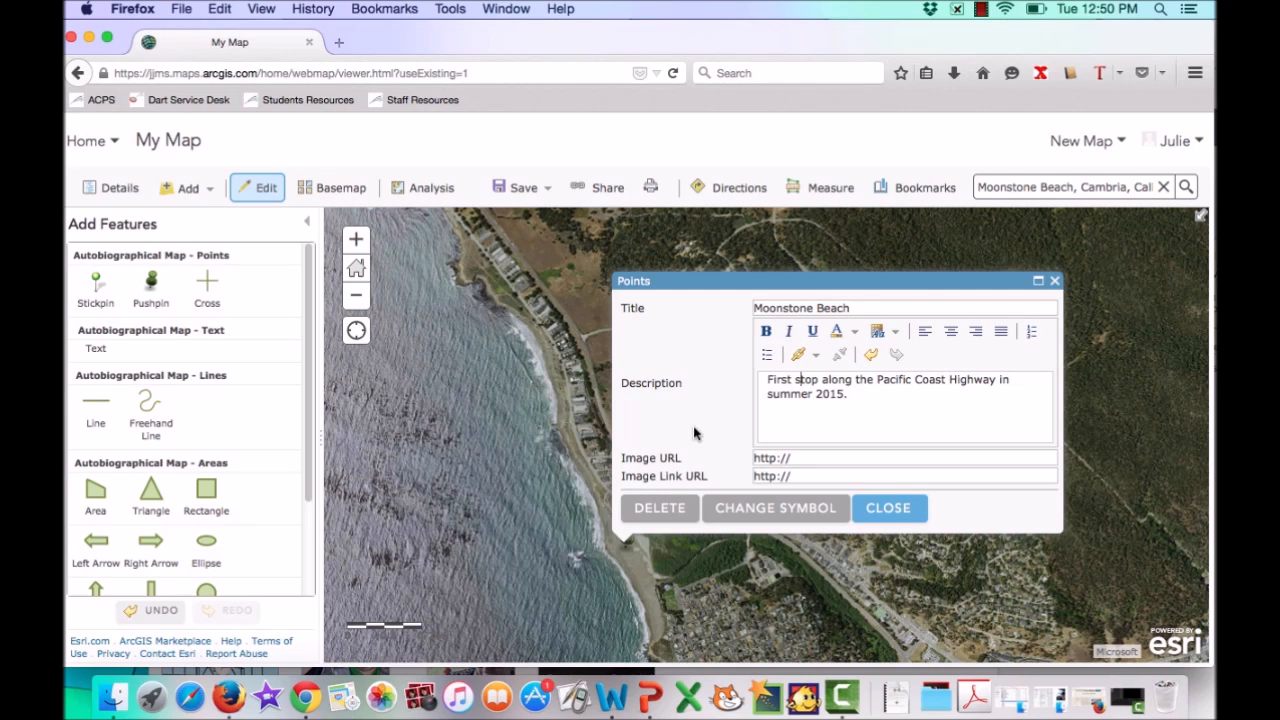
pyautogui.click(902, 512)
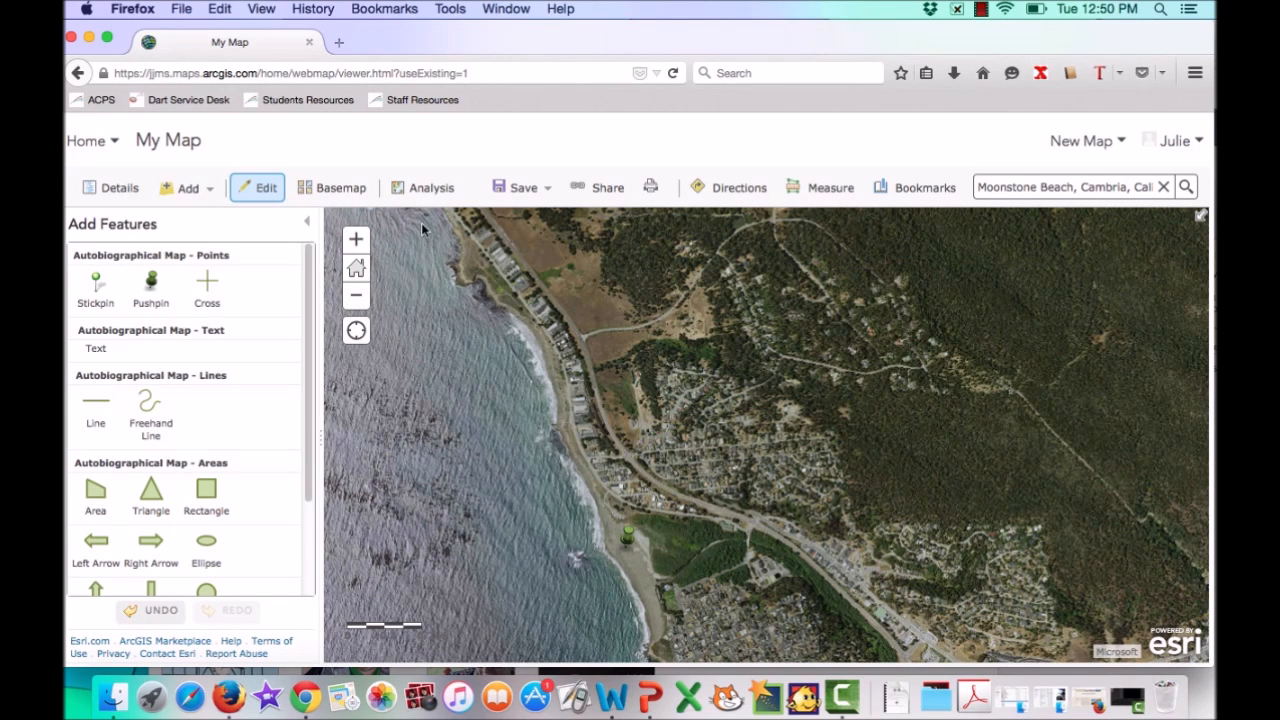
# Step: Check the Moonstone Beach pushpin's details in editing mode, and its pop-up with editing turned off
pyautogui.click(627, 540)
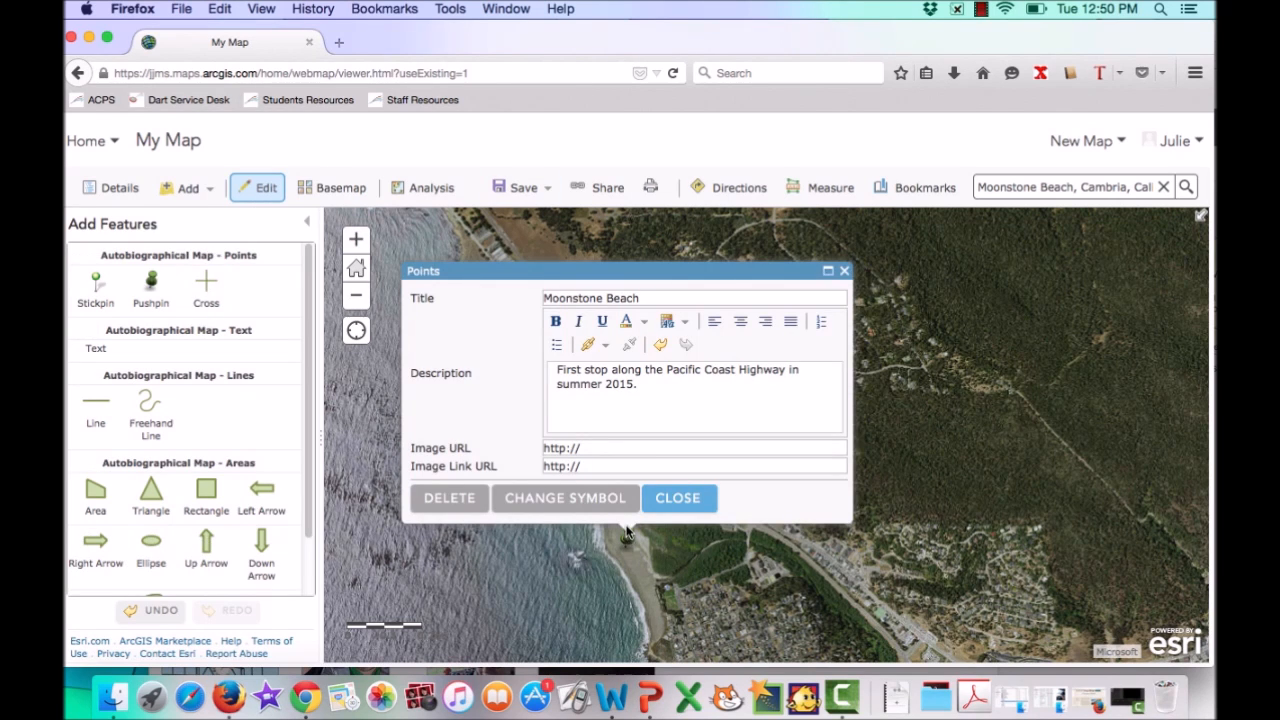
pyautogui.click(845, 272)
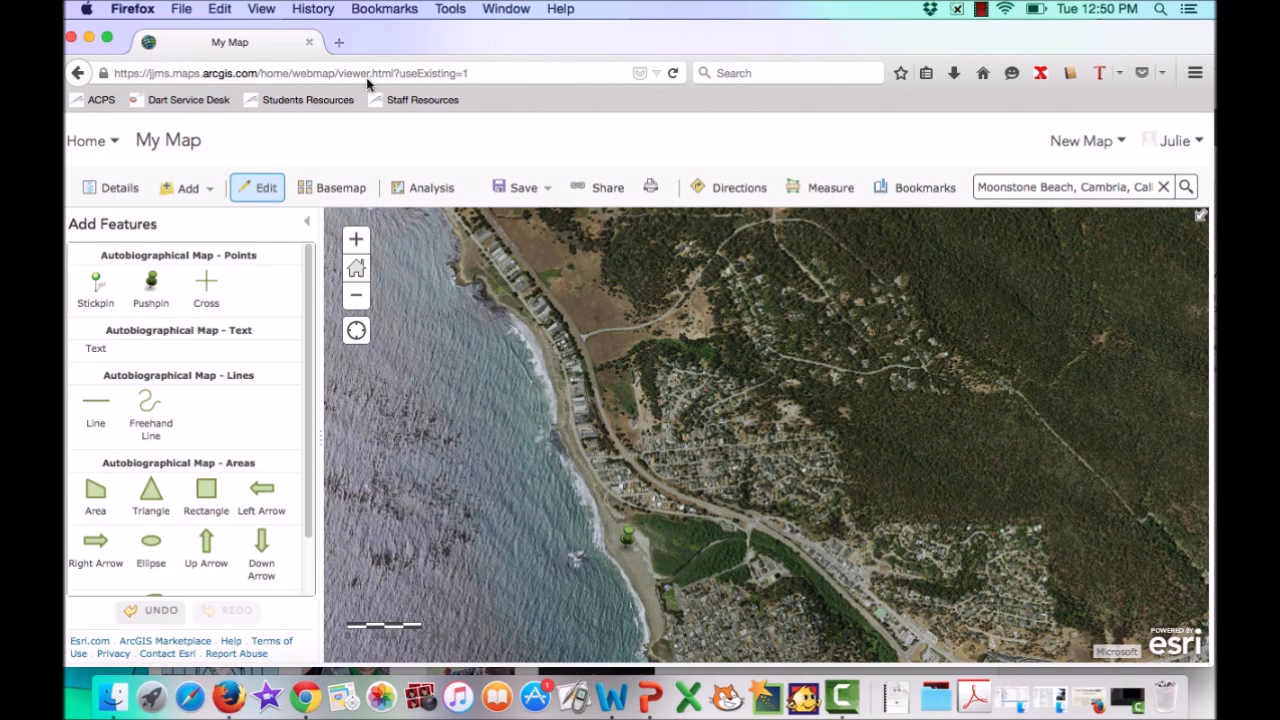
pyautogui.click(258, 194)
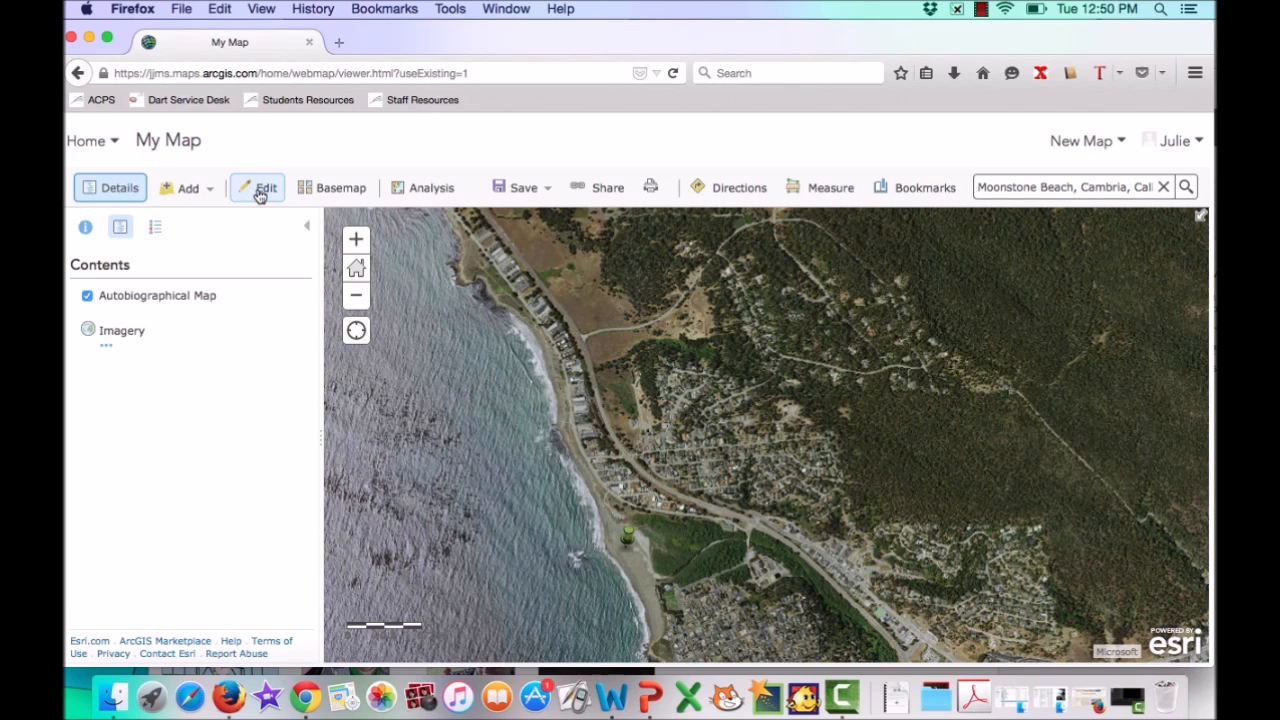
pyautogui.click(629, 538)
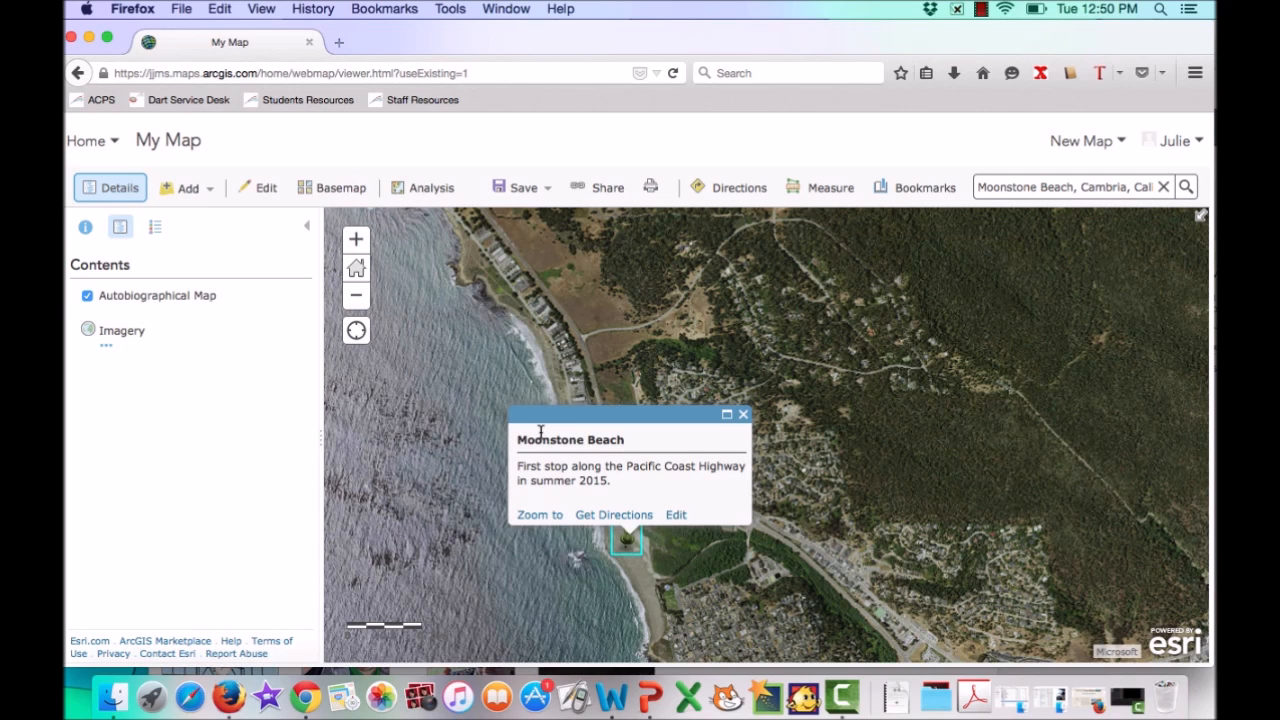
pyautogui.click(743, 415)
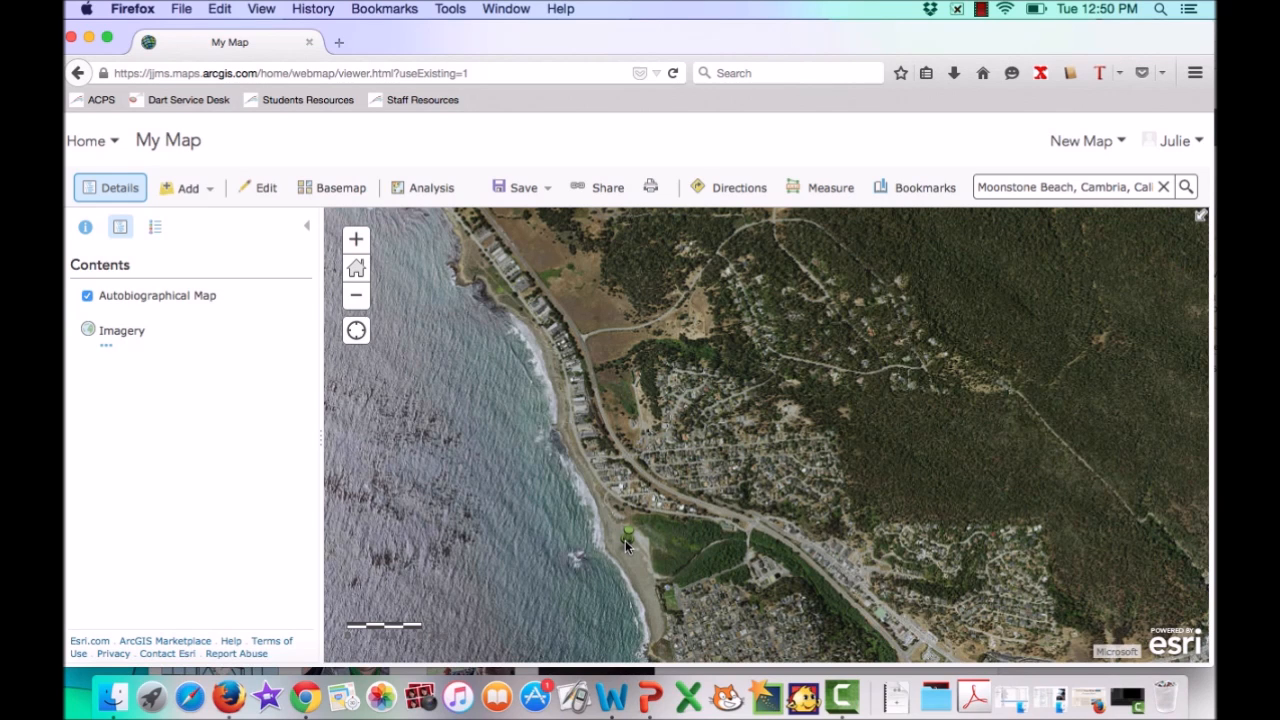
# Step: Open the Moonstone Beach pushpin for editing and bring up its symbol options
pyautogui.click(627, 536)
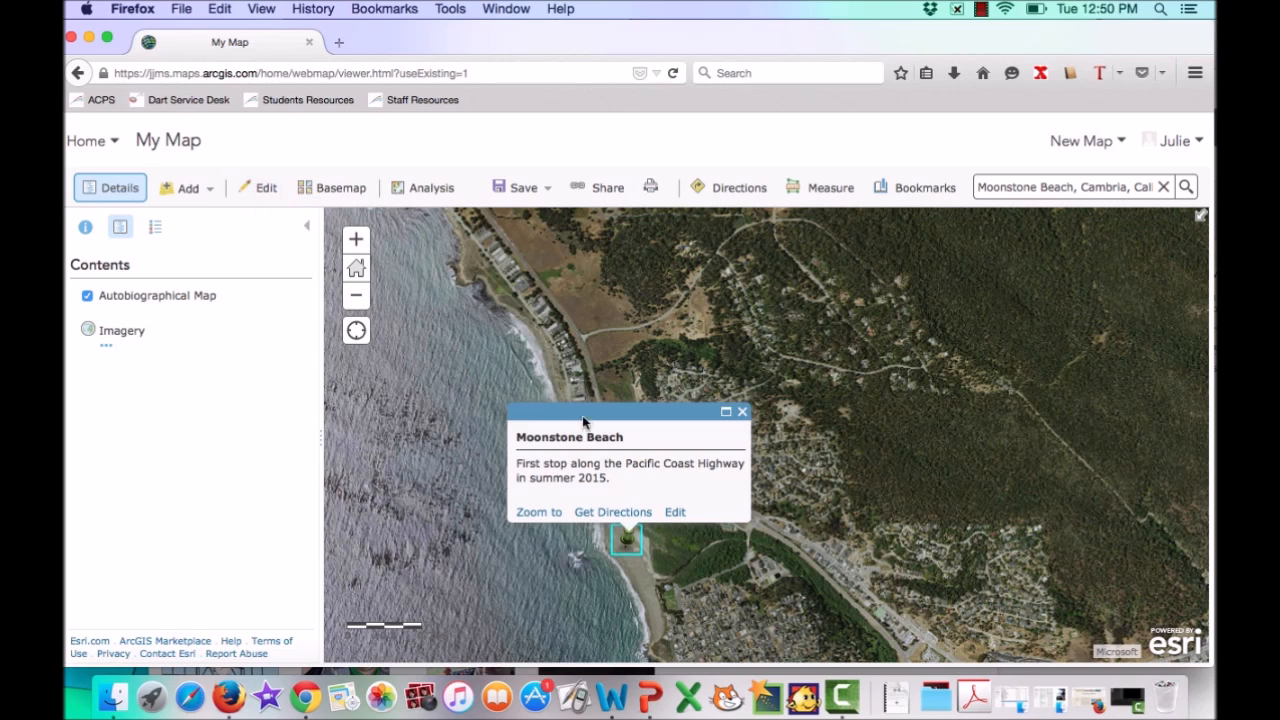
pyautogui.click(677, 512)
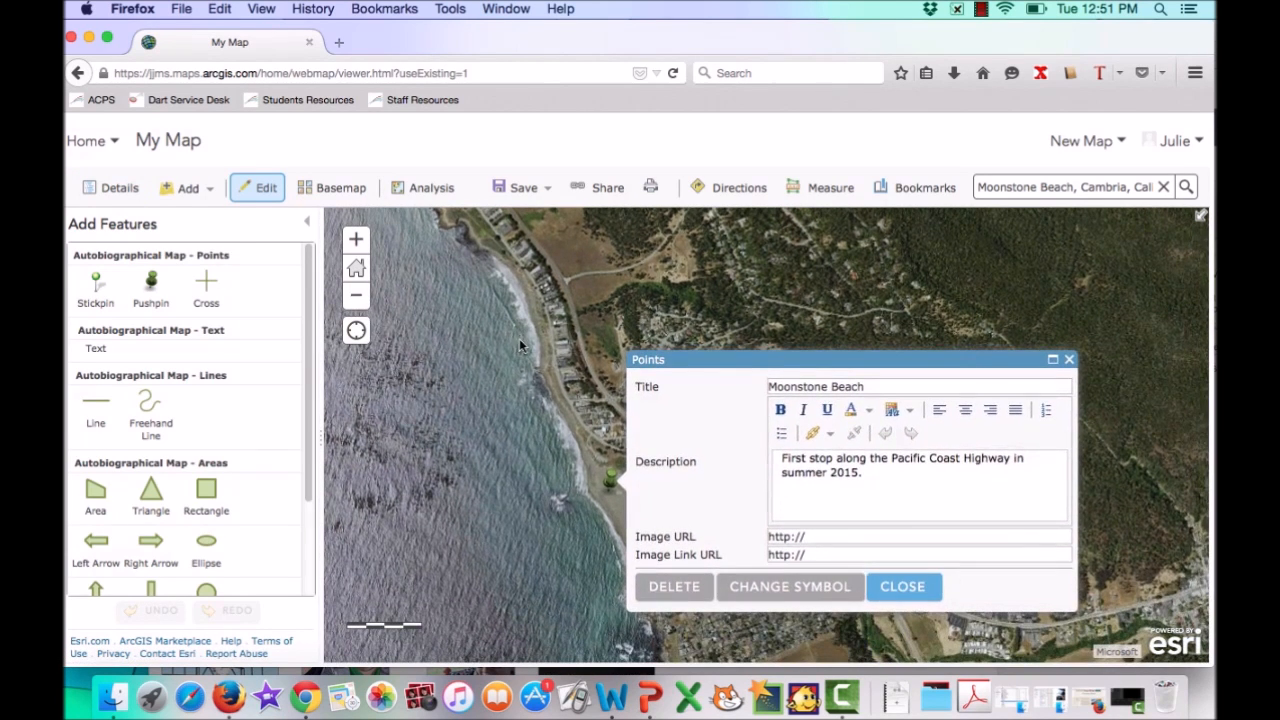
pyautogui.click(788, 588)
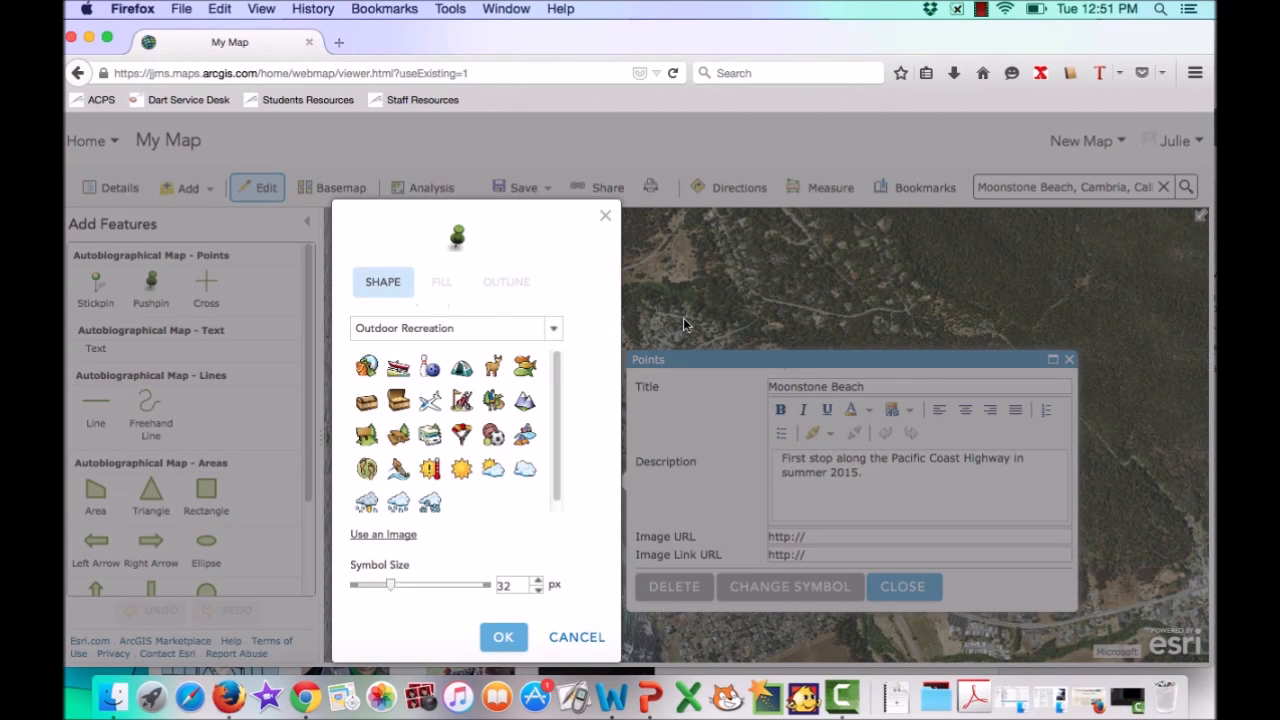
# Step: Browse the Shapes, Basic and Numbers symbol categories for alternatives to the Moonstone Beach pushpin
pyautogui.click(556, 330)
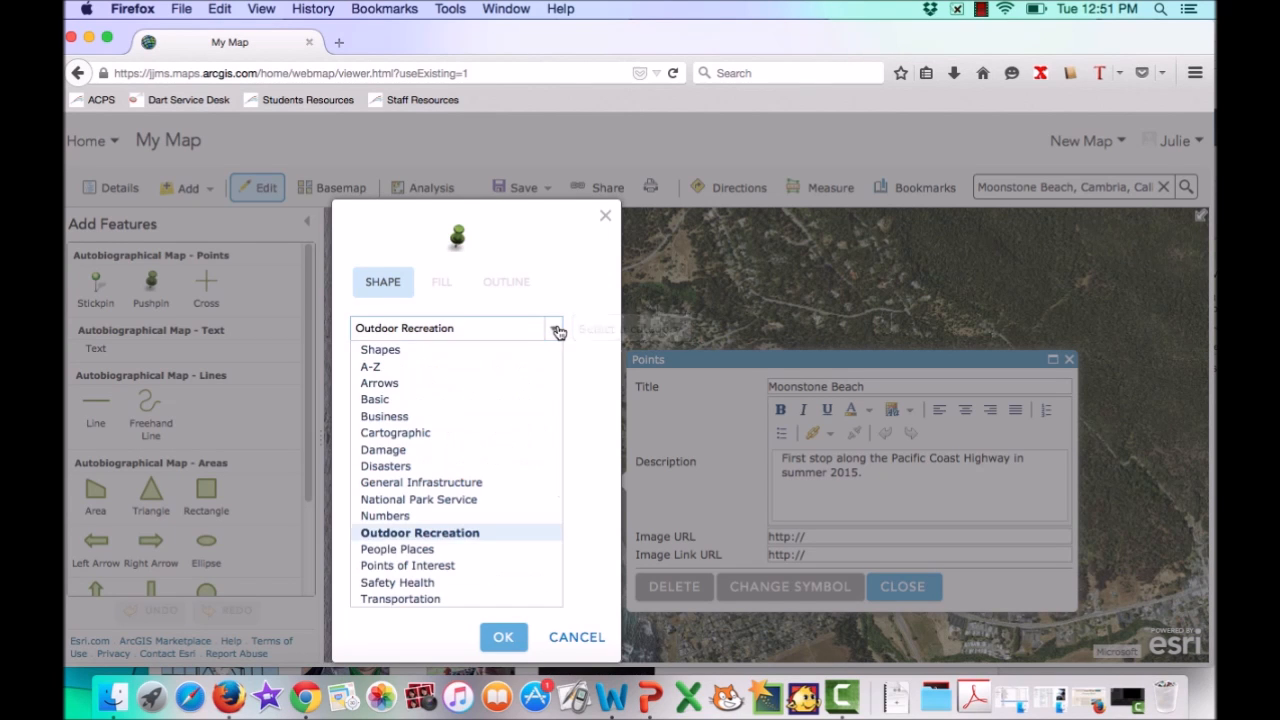
pyautogui.click(471, 350)
pyautogui.scroll(-2, 481, 478)
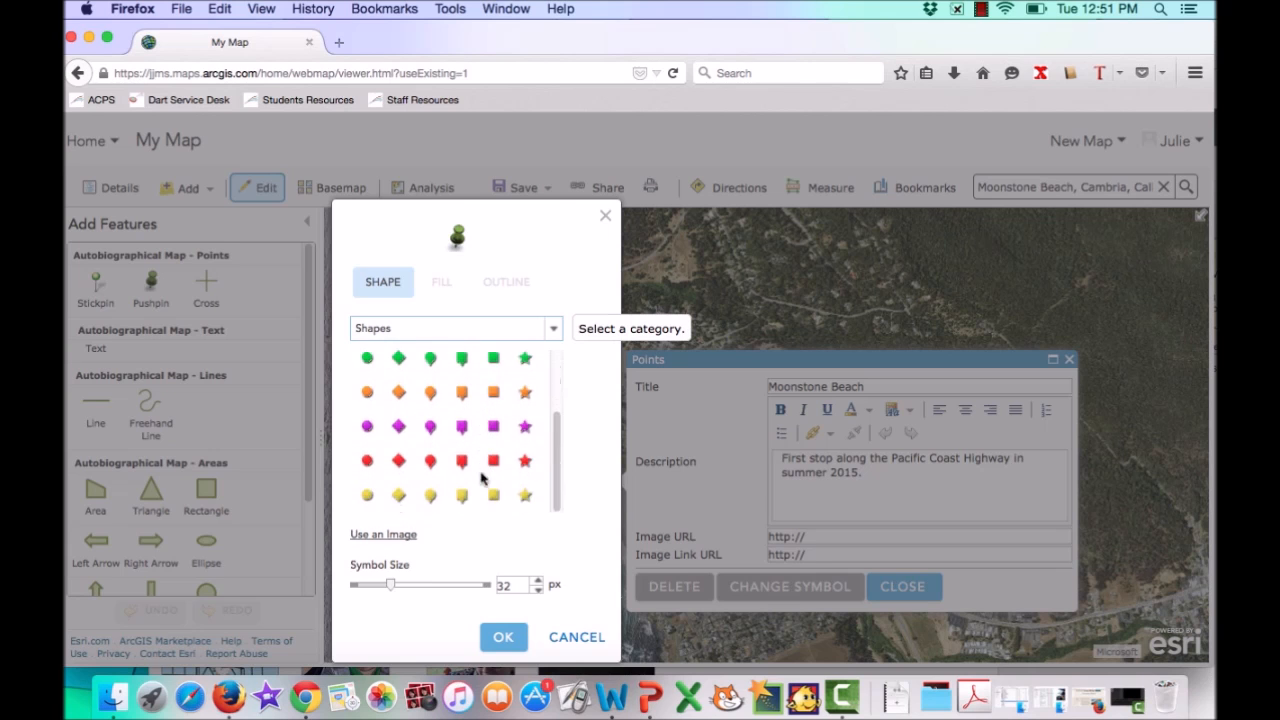
pyautogui.scroll(2, 481, 480)
pyautogui.click(552, 329)
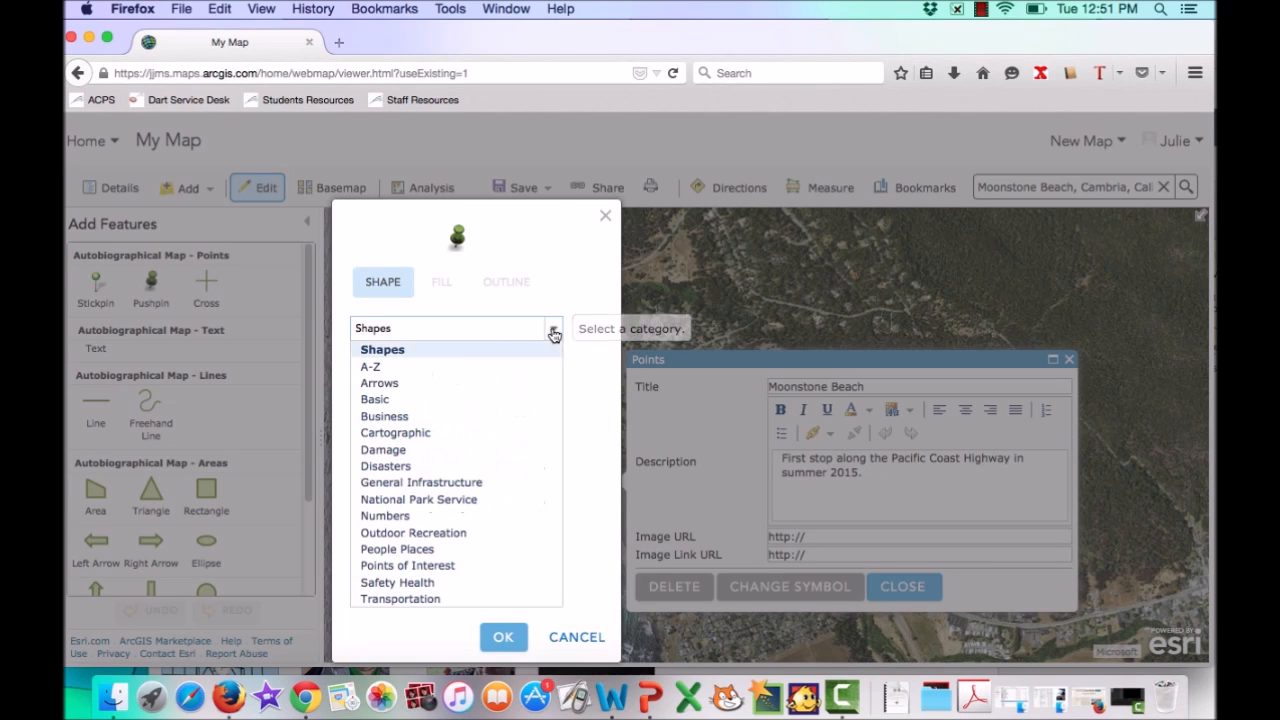
pyautogui.click(415, 401)
pyautogui.scroll(-1, 508, 487)
pyautogui.click(552, 329)
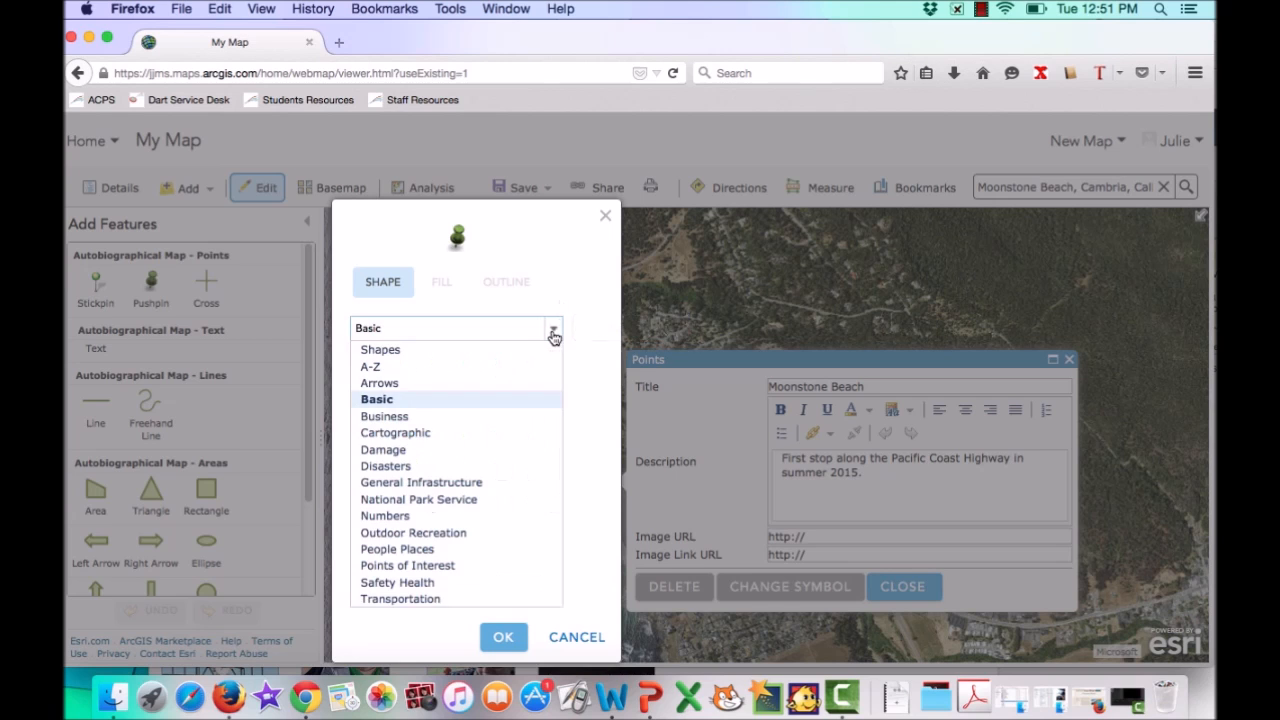
pyautogui.click(401, 519)
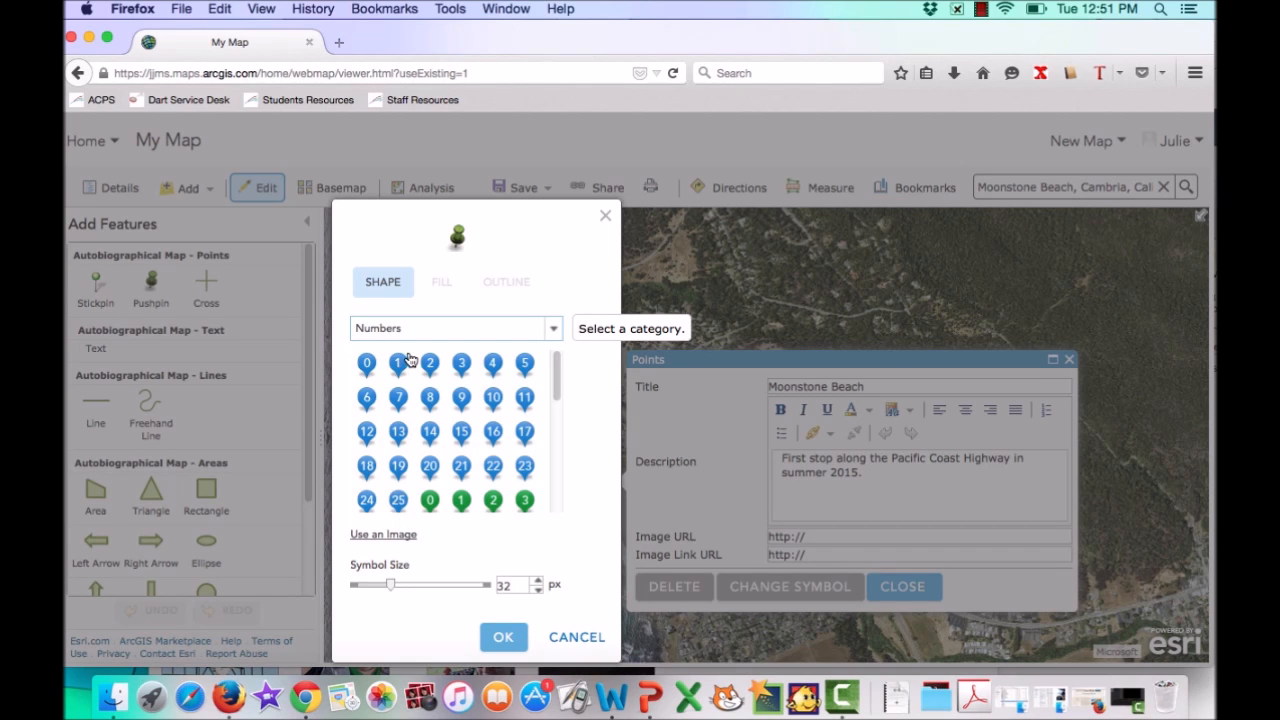
# Step: Change the Moonstone Beach point's symbol to the beach ball icon, first in the Outdoor Recreation category, and close the point's editor
pyautogui.click(553, 331)
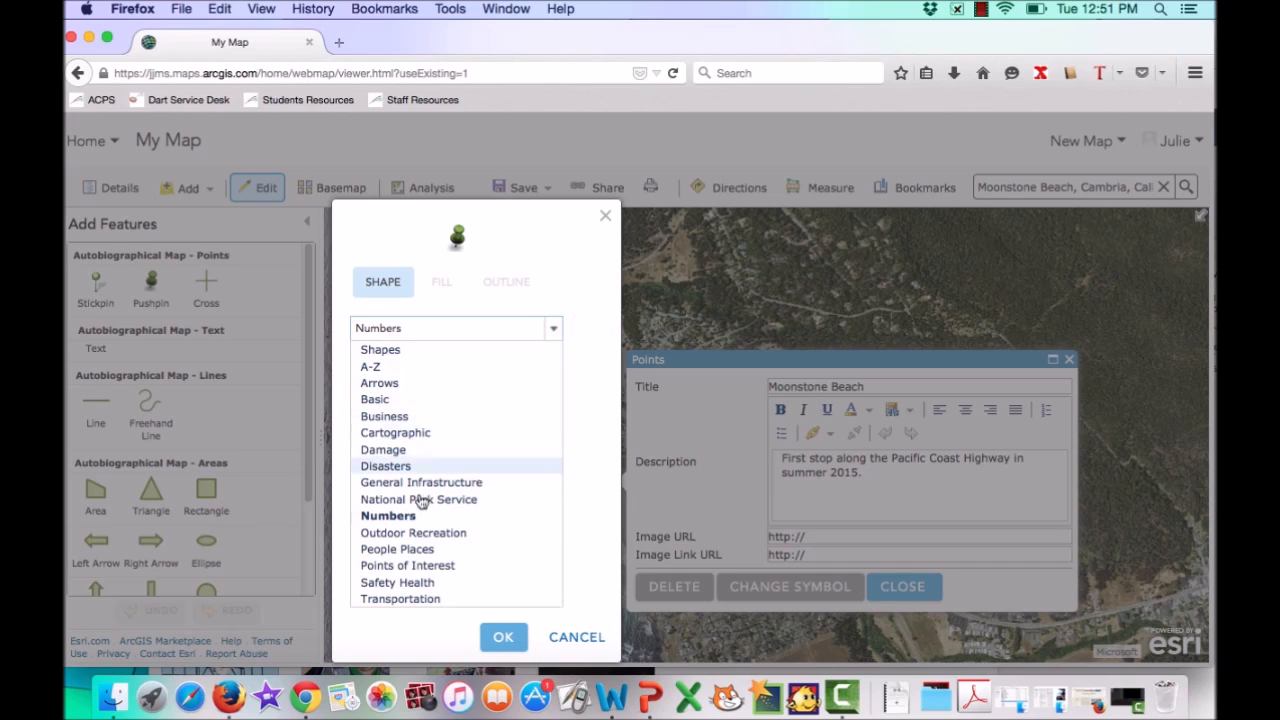
pyautogui.click(421, 537)
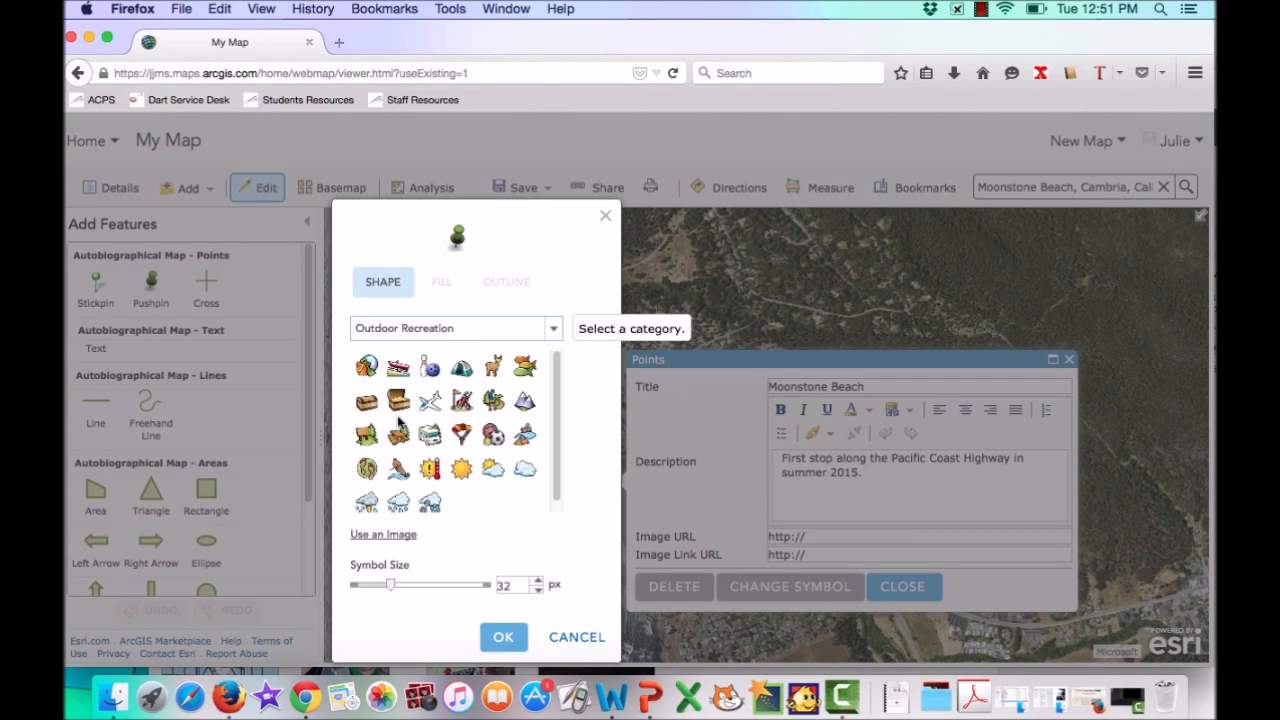
pyautogui.click(368, 368)
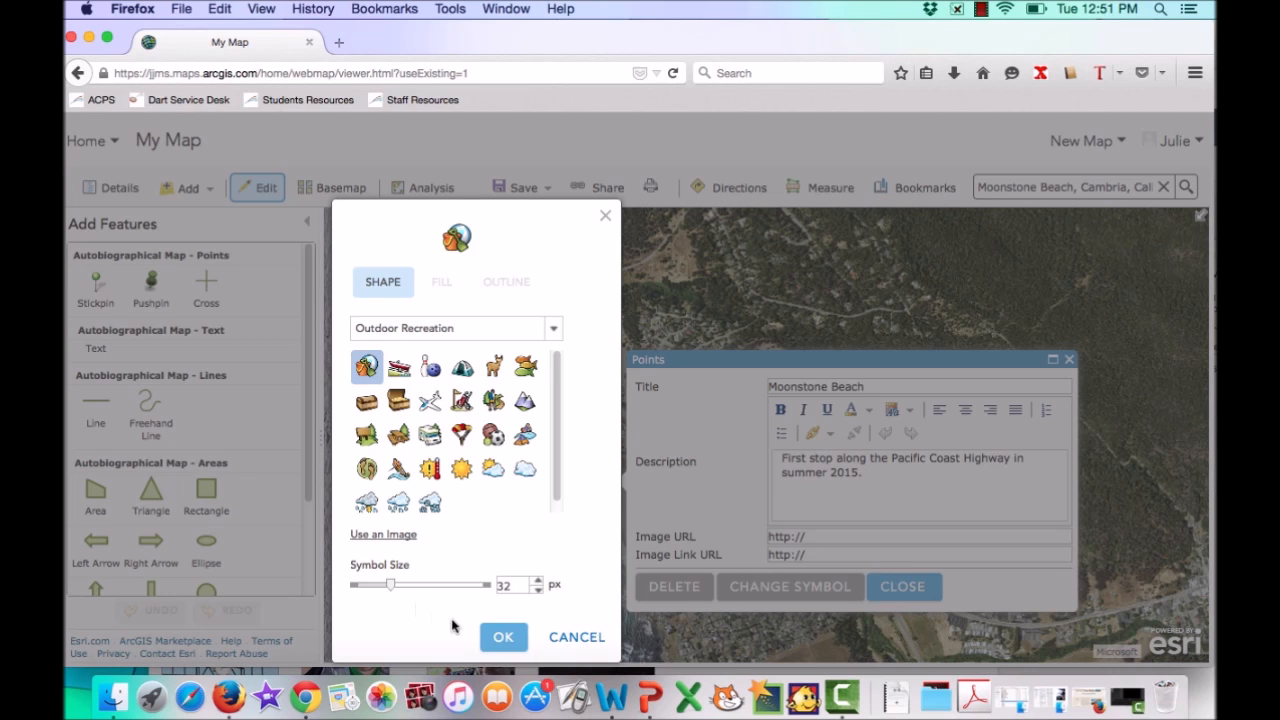
pyautogui.click(505, 637)
pyautogui.click(910, 588)
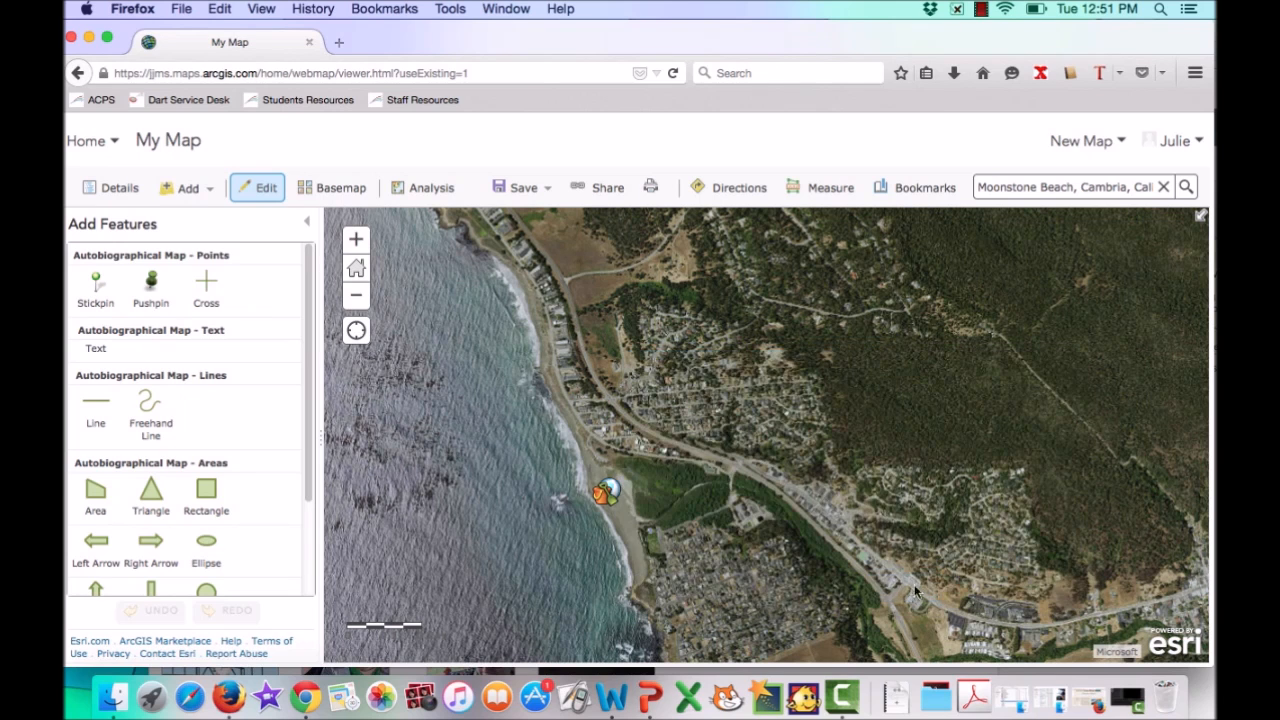
# Step: Turn off editing and check the Moonstone Beach point's pop-up on the map
pyautogui.click(256, 189)
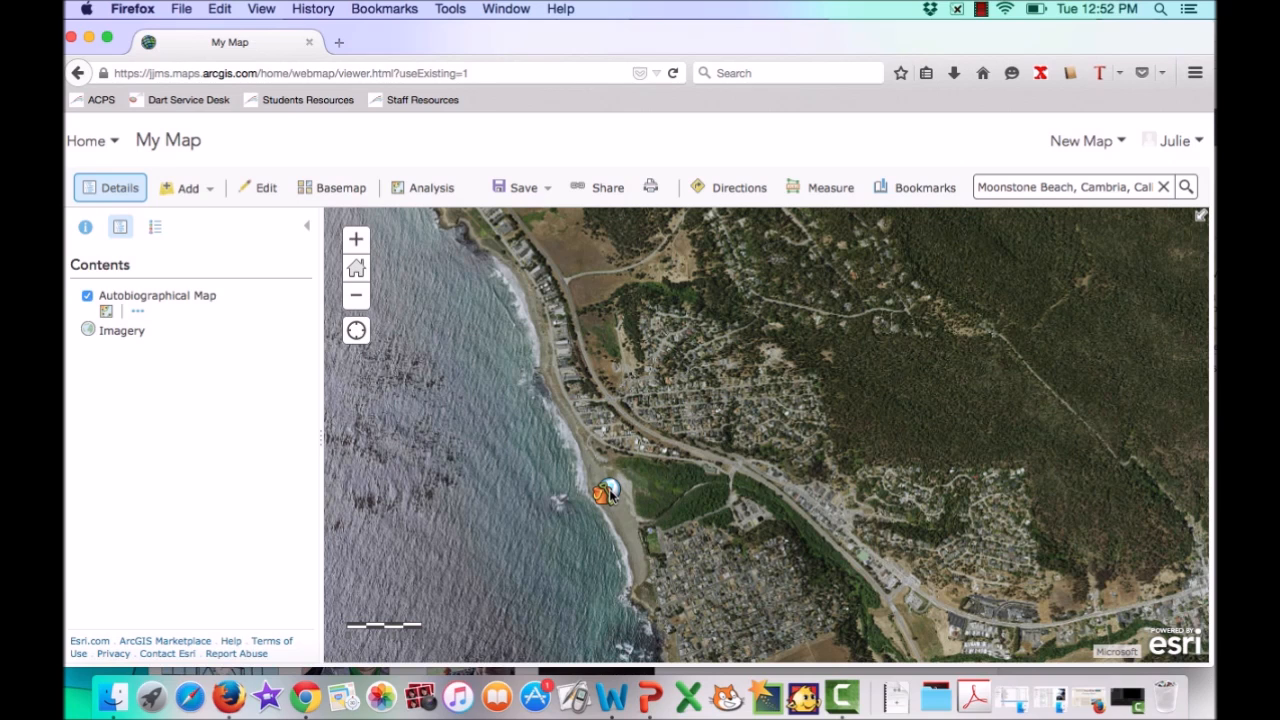
pyautogui.click(608, 492)
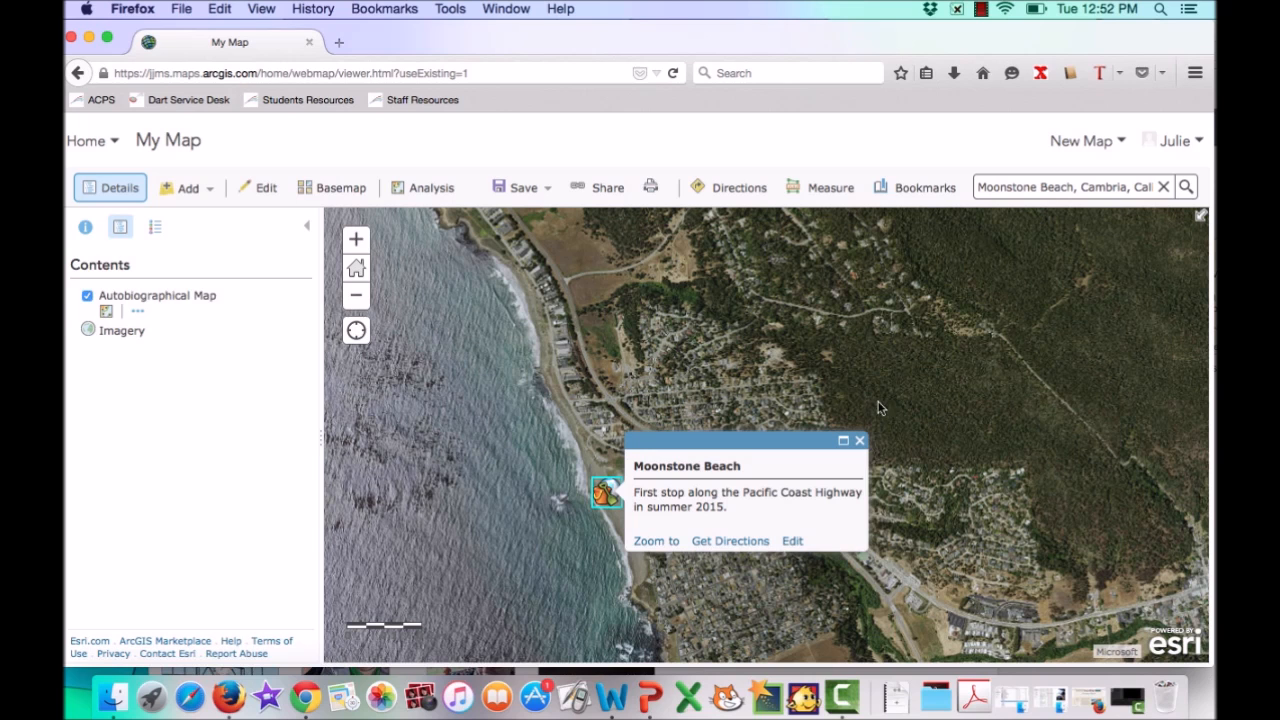
pyautogui.click(980, 8)
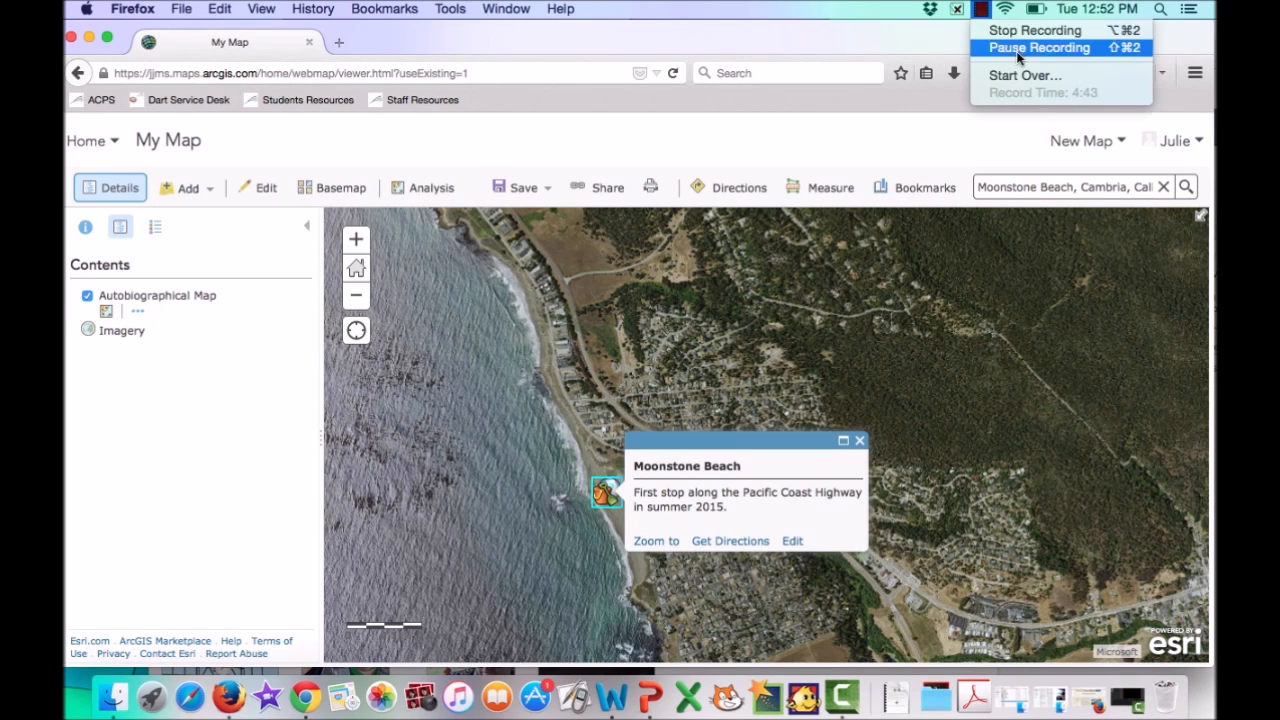
pyautogui.click(1040, 31)
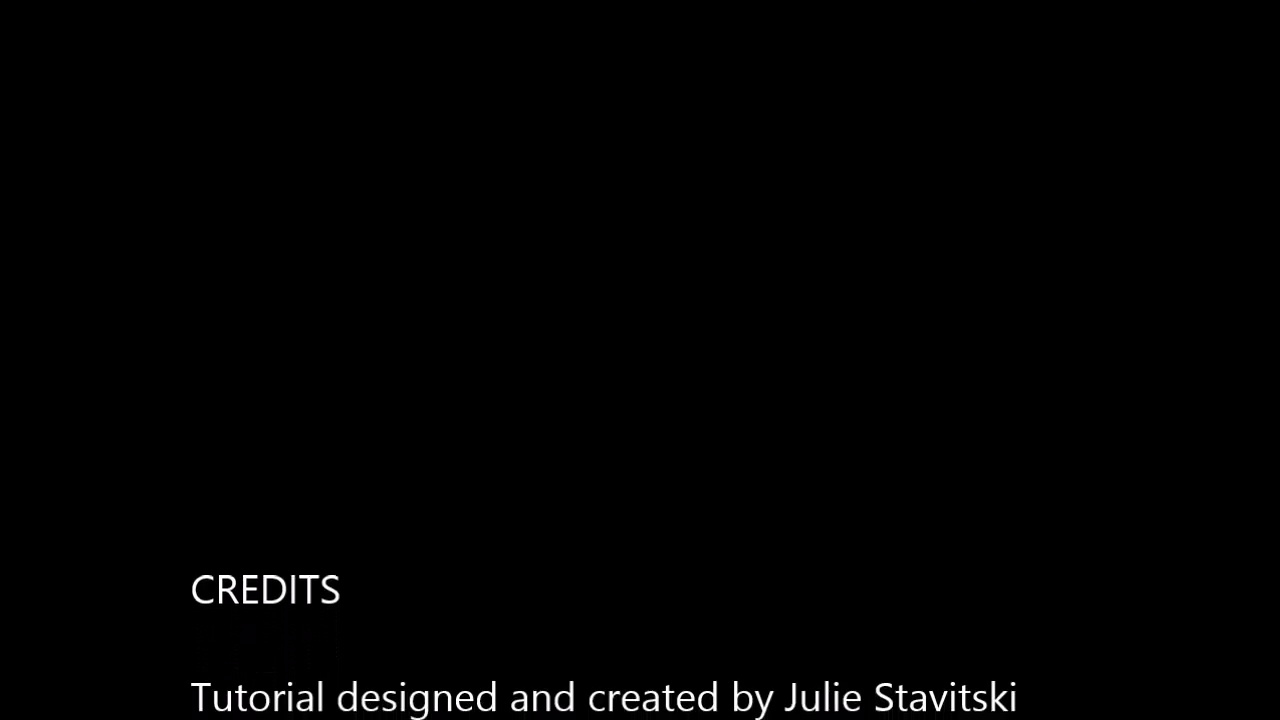